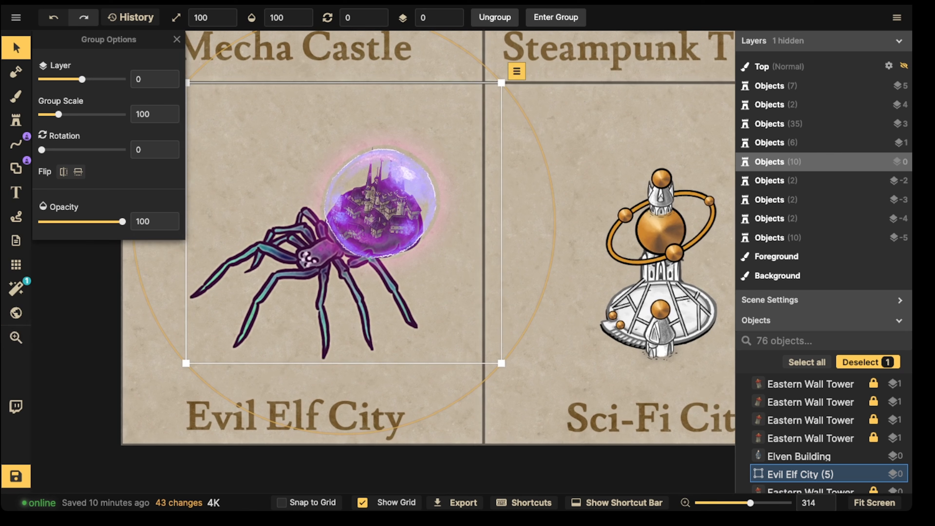
Step: Delete the existing Evil Elf City spider group from its cell on the map
mouse_move(353, 236)
left_mouse_down()
mouse_move(375, 248)
mouse_move(349, 245)
left_mouse_up()
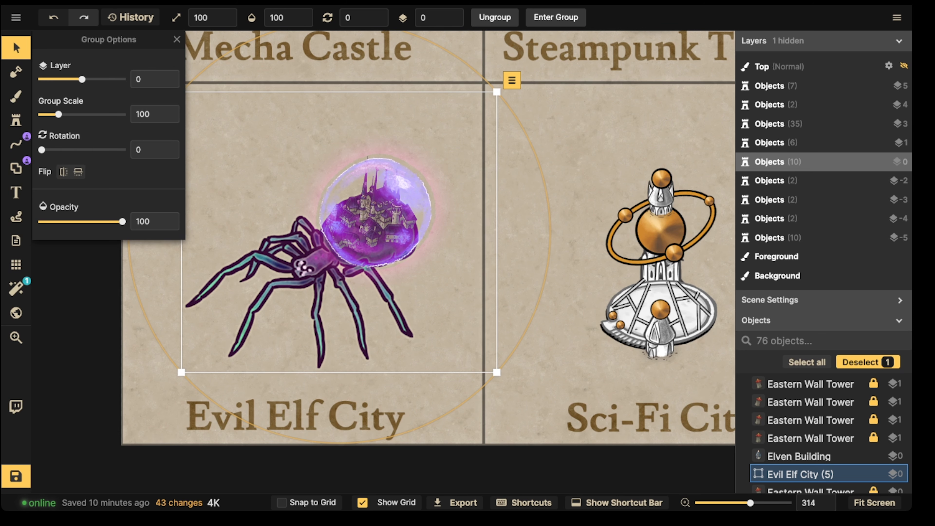
scroll(475, 94, "down", 2)
left_click_drag(474, 94, 509, 121)
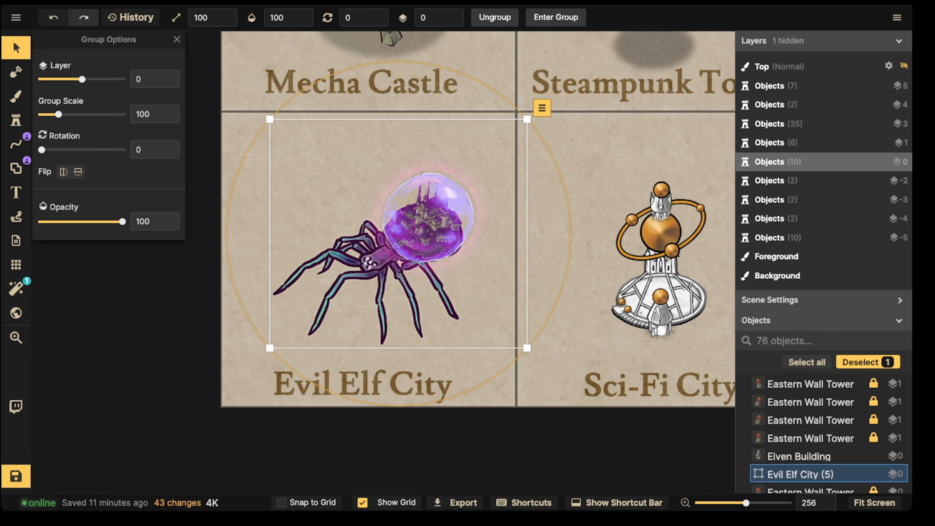
mouse_move(405, 236)
left_mouse_down()
mouse_move(373, 235)
mouse_move(406, 221)
left_mouse_up()
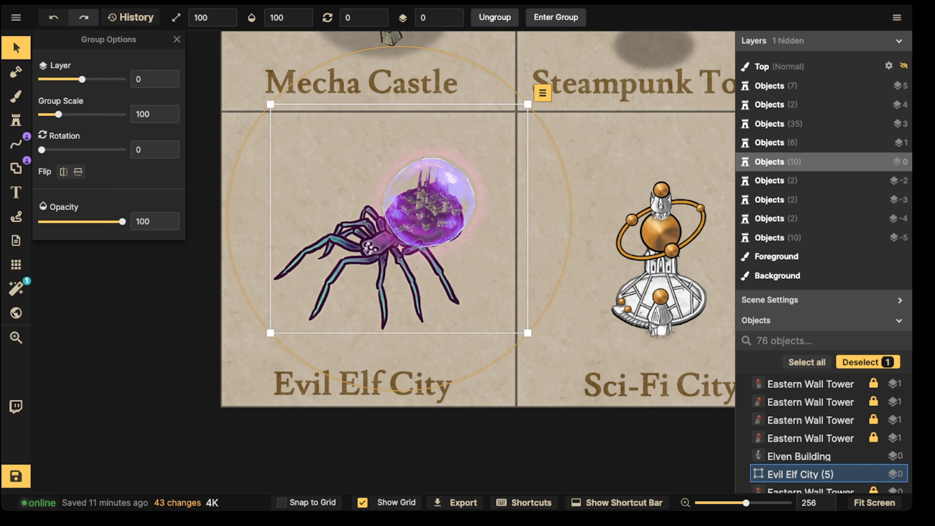
key("Delete")
Step: Stamp the purple spider at scale 349 in the Evil Elf City cell and adjust its position above the label
left_click(16, 120)
left_click(166, 226)
scroll(357, 255, "up", 20)
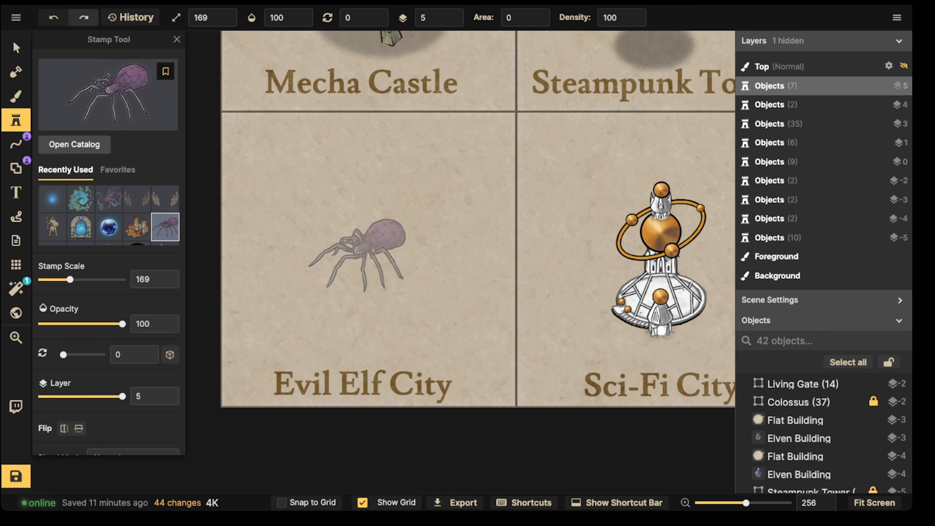
scroll(335, 273, "up", 3)
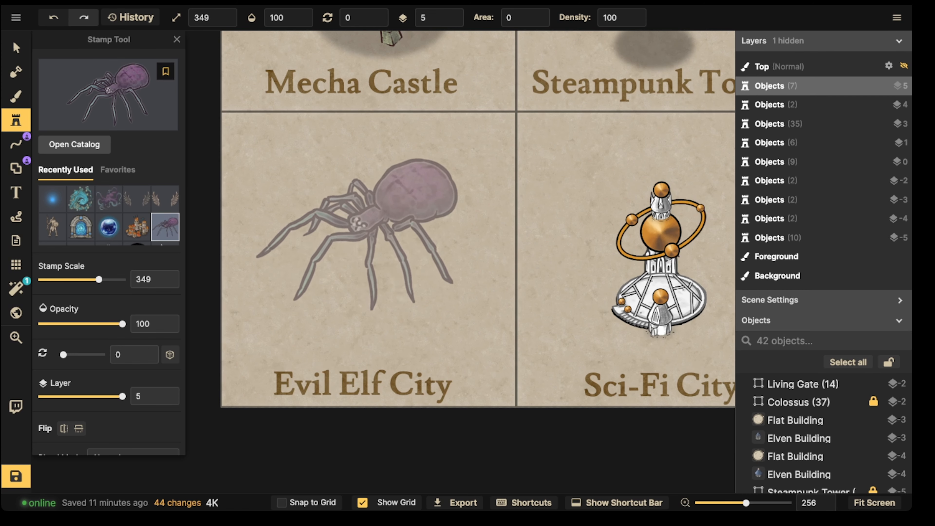
left_click(355, 273)
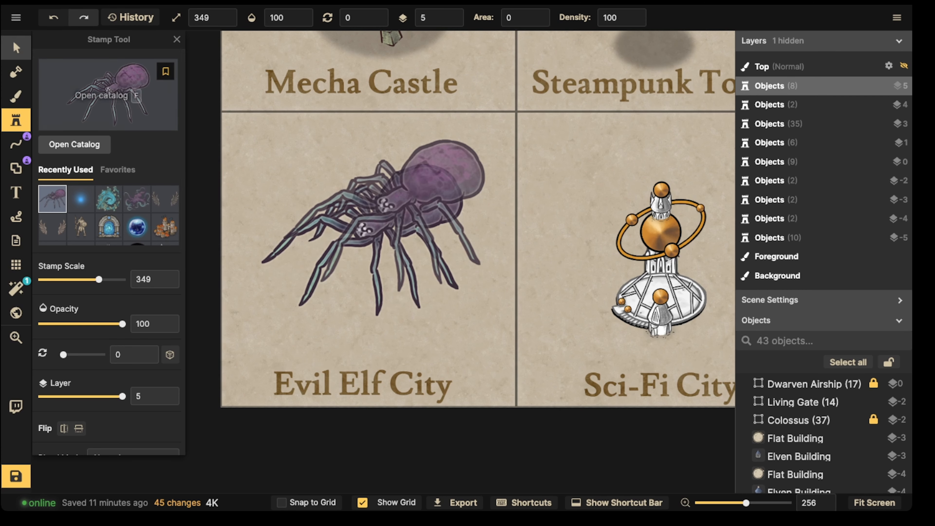
left_click(15, 48)
left_click_drag(380, 226, 384, 216)
Step: Stamp the fifth castle town variant, with purple roofs, at scale 79 on the spider's abdomen
left_click(16, 120)
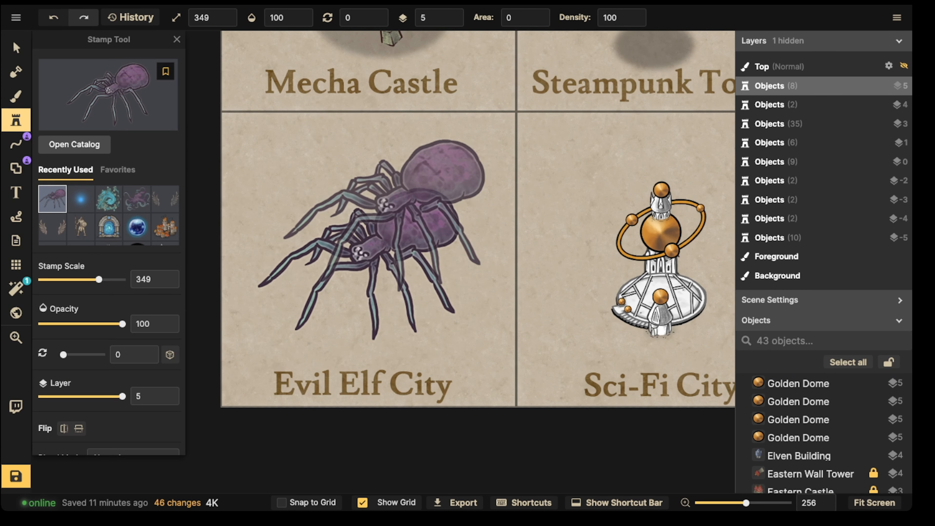
scroll(108, 216, "down", 1)
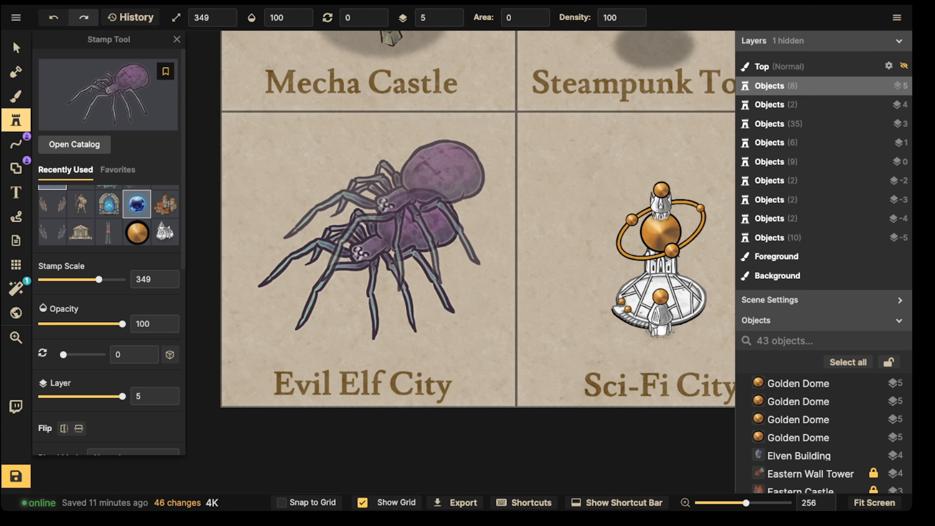
left_click(165, 205)
scroll(423, 170, "down", 10)
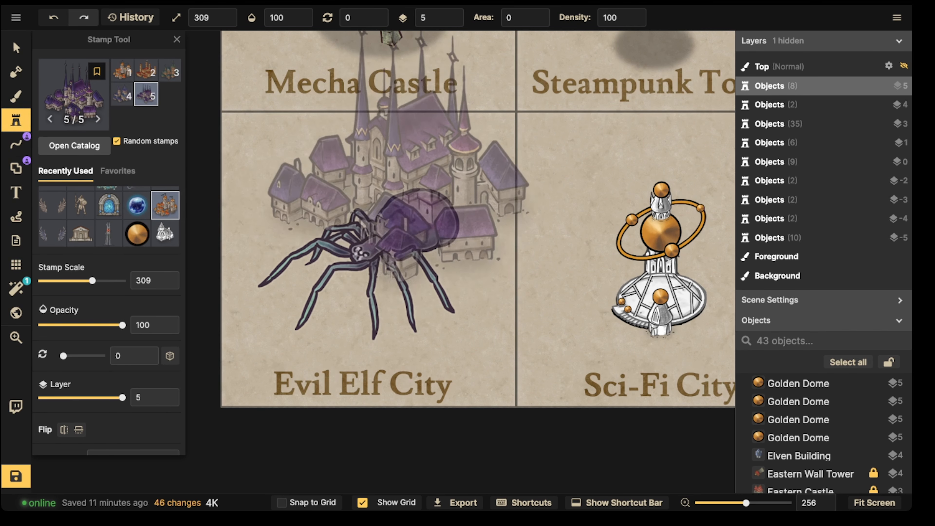
scroll(410, 216, "down", 1)
scroll(410, 213, "up", 5)
scroll(411, 214, "down", 2)
scroll(411, 213, "up", 2)
scroll(410, 136, "up", 2)
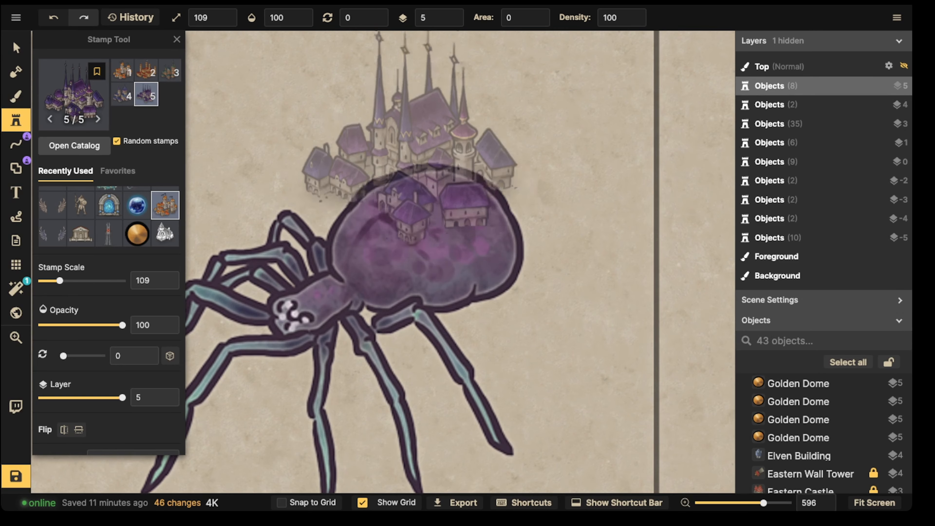
scroll(411, 136, "down", 2)
scroll(423, 162, "down", 1)
left_click(420, 171)
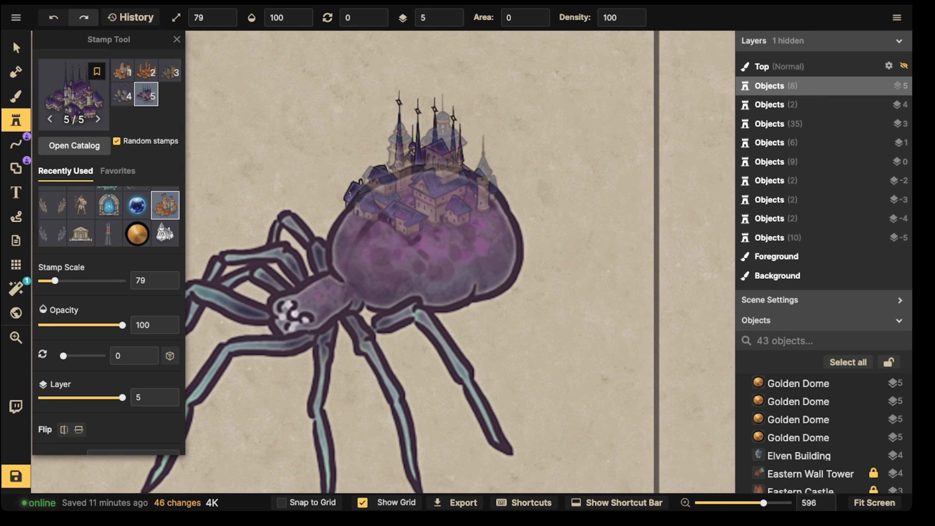
left_click(424, 162)
Step: Select the spider and the castle town together and set their layer to 0
key("v")
left_click_drag(218, 129, 453, 299)
left_click(434, 17)
type("0")
key("Return")
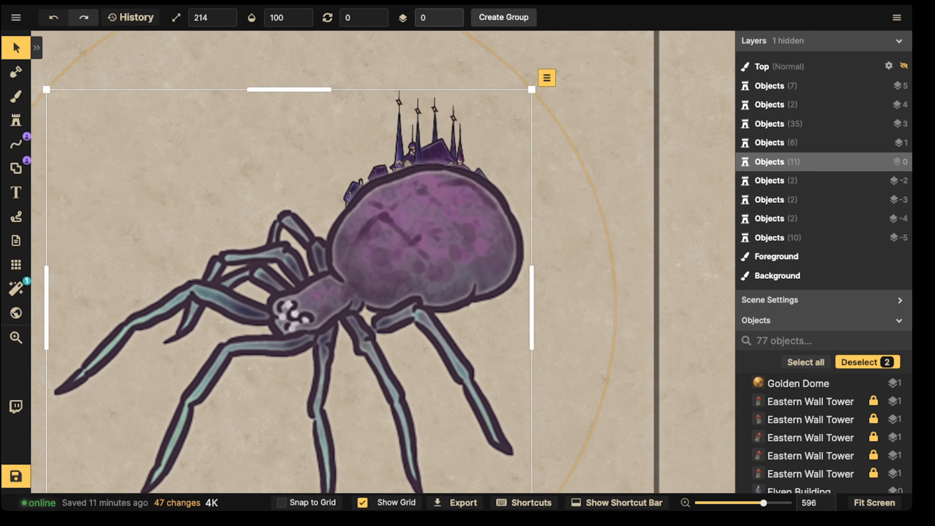
Step: Raise the castle town alone to layer 1 and shift it slightly on the spider's abdomen
left_click(569, 144)
left_click(434, 152)
left_click(452, 12)
left_click_drag(348, 161, 356, 155)
Step: Rotate the castle town to 5 degrees and nudge it into place on the abdomen
scroll(356, 155, "down", 3)
scroll(354, 155, "down", 2)
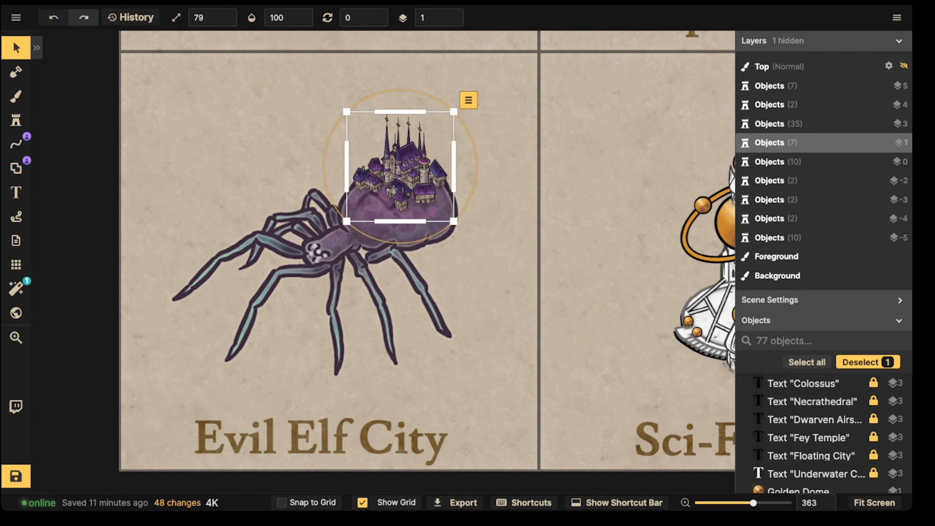
left_click_drag(400, 173, 403, 173)
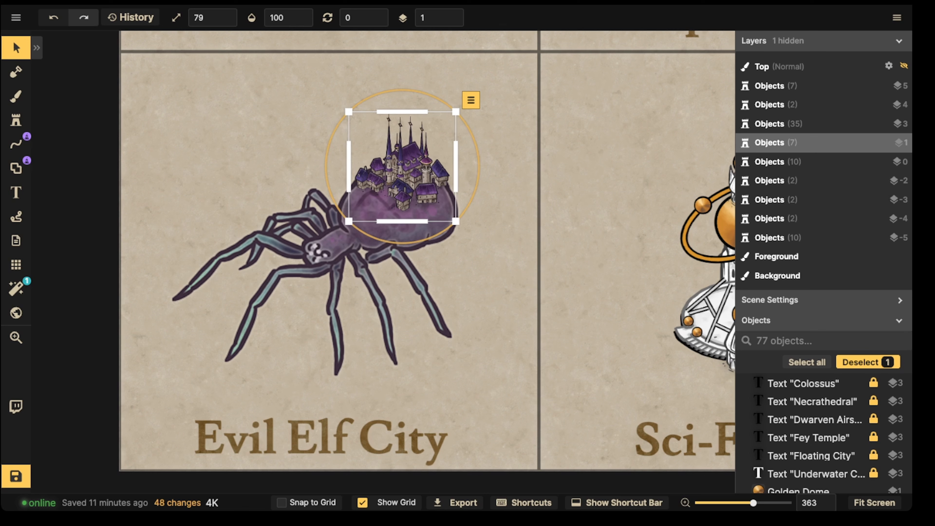
left_click_drag(479, 158, 479, 165)
left_click_drag(405, 173, 405, 175)
key("Down")
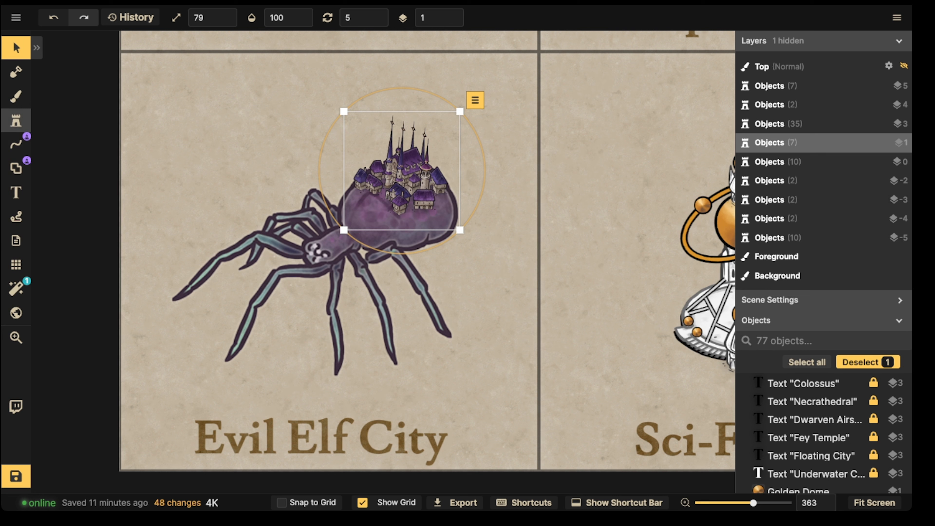
Step: Stamp the red Magic Orb at scale 159 with no rotation on layer 5, beside the castle above the spider's head
left_click(16, 120)
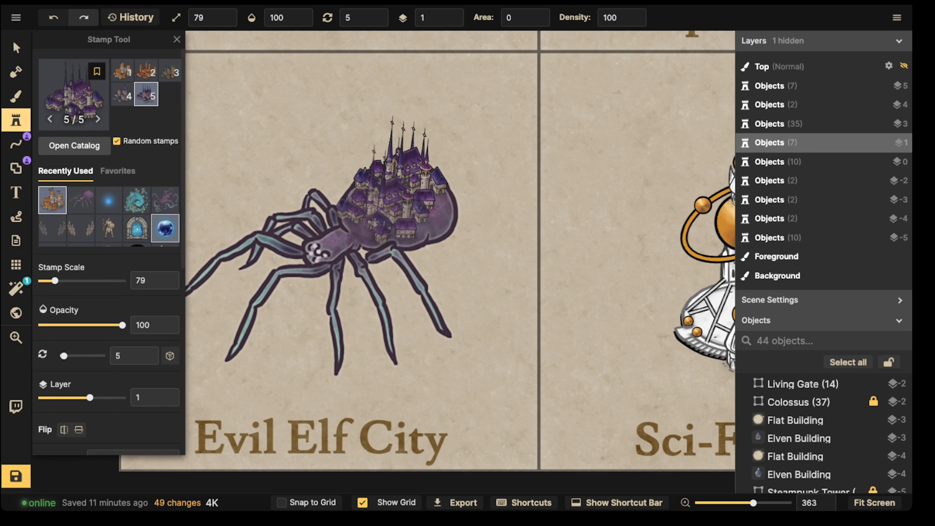
left_click(166, 228)
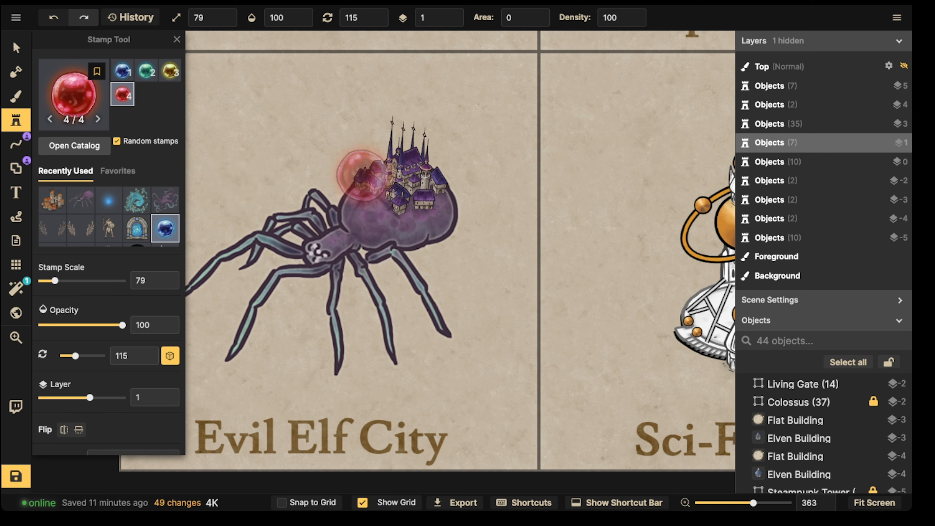
scroll(238, 158, "up", 8)
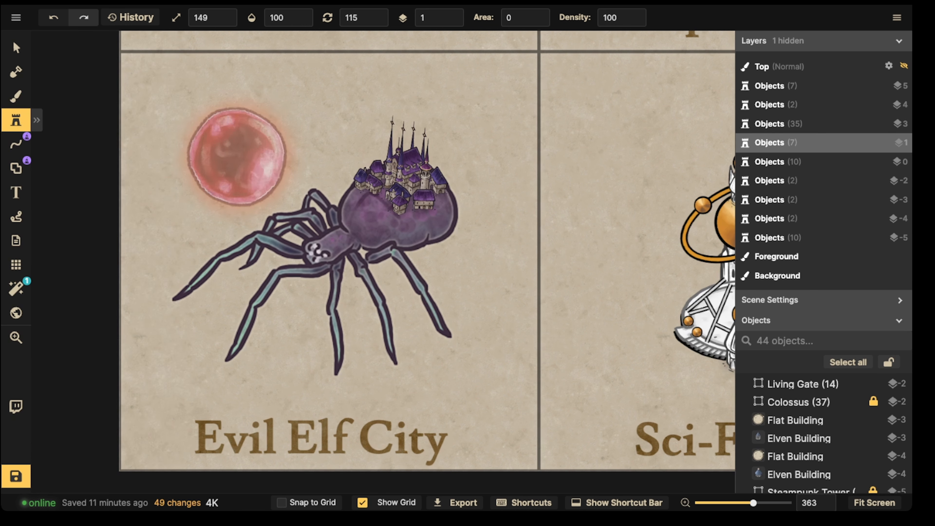
left_click(384, 17)
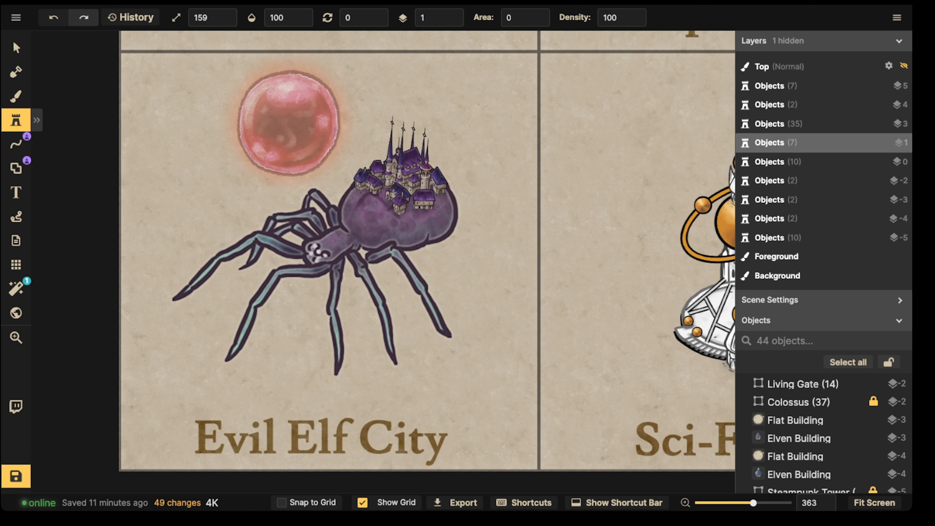
left_click(452, 13)
left_click(452, 14)
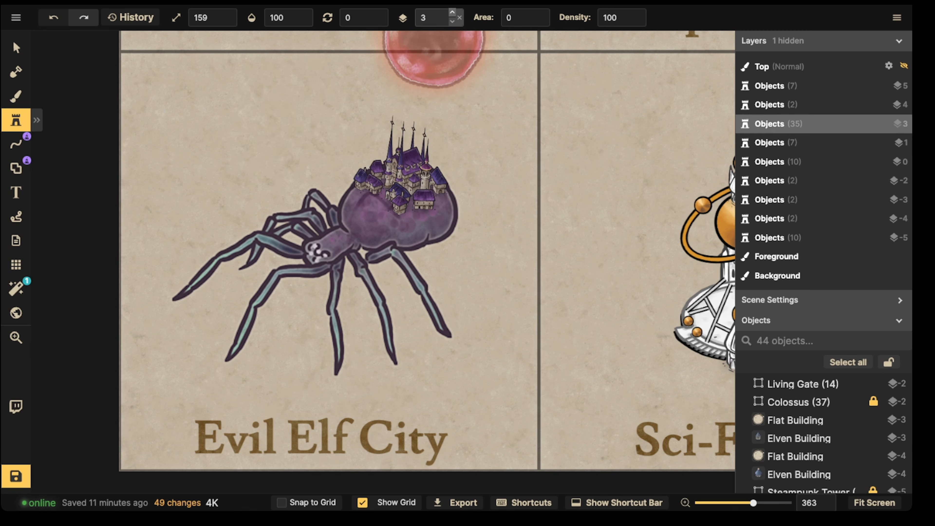
left_click(452, 14)
left_click(452, 13)
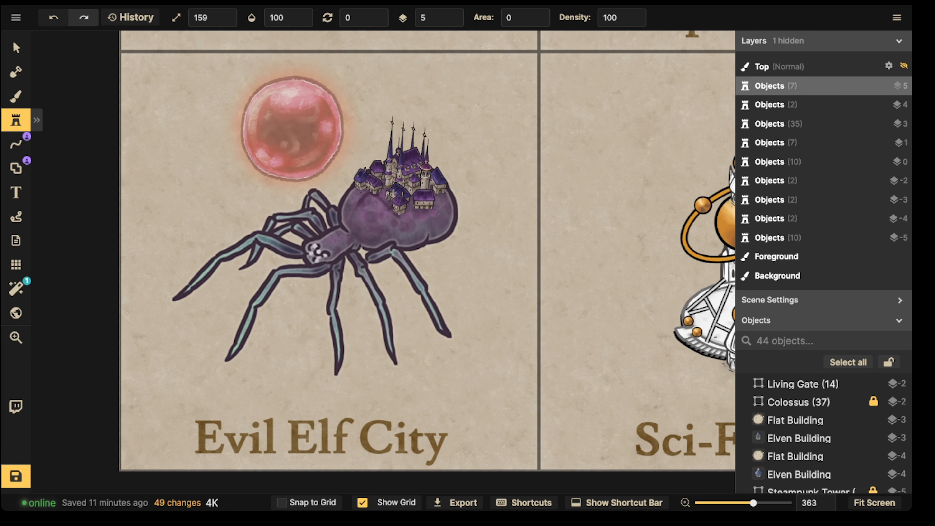
key("Right")
left_click(275, 128)
Step: Move the Magic Orb over the castle town and enlarge it to scale 199
left_click(16, 48)
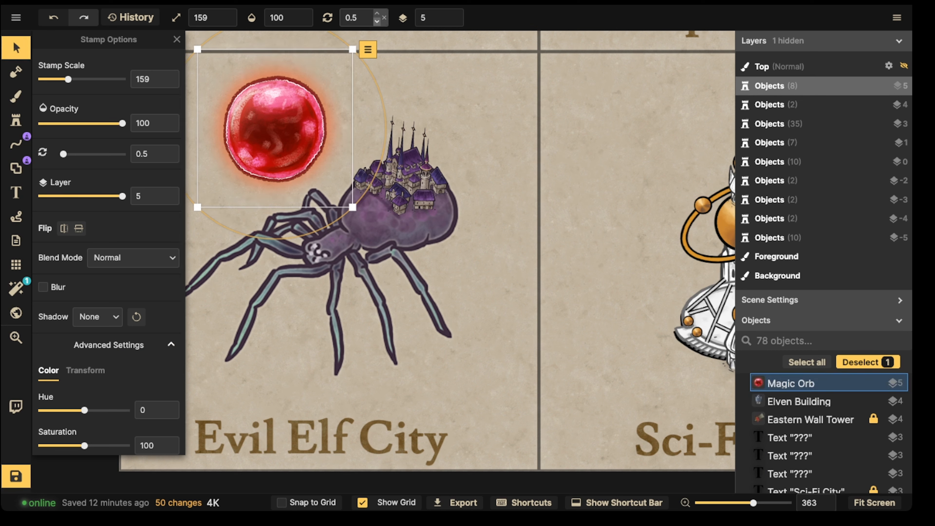
left_click_drag(276, 129, 400, 177)
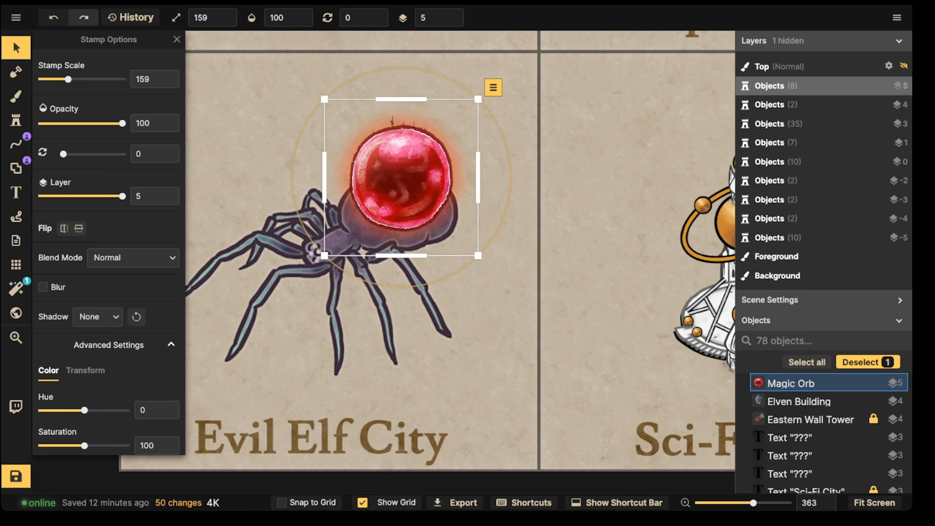
left_click_drag(478, 255, 492, 271)
left_click_drag(441, 221, 443, 222)
left_click_drag(494, 271, 499, 276)
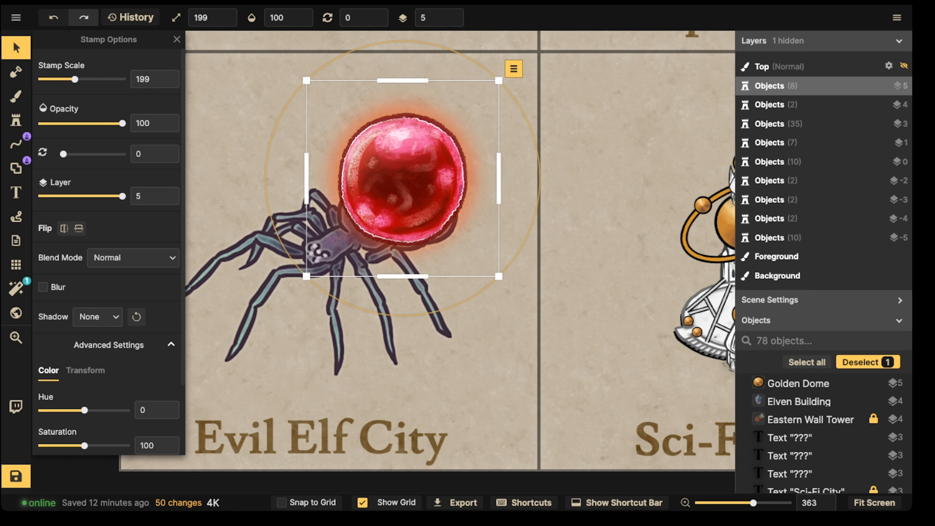
Step: Set the Magic Orb's blend mode to Lighten
left_click(133, 258)
left_click(114, 382)
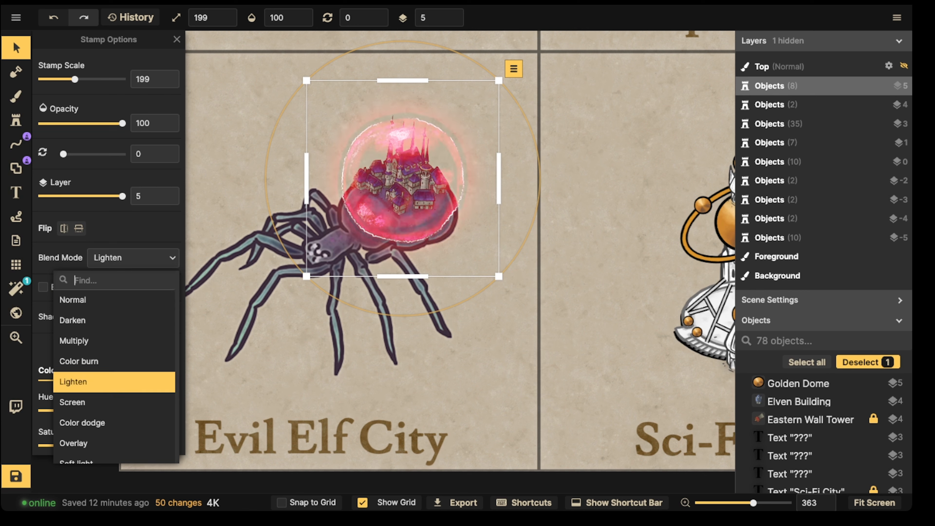
key("Return")
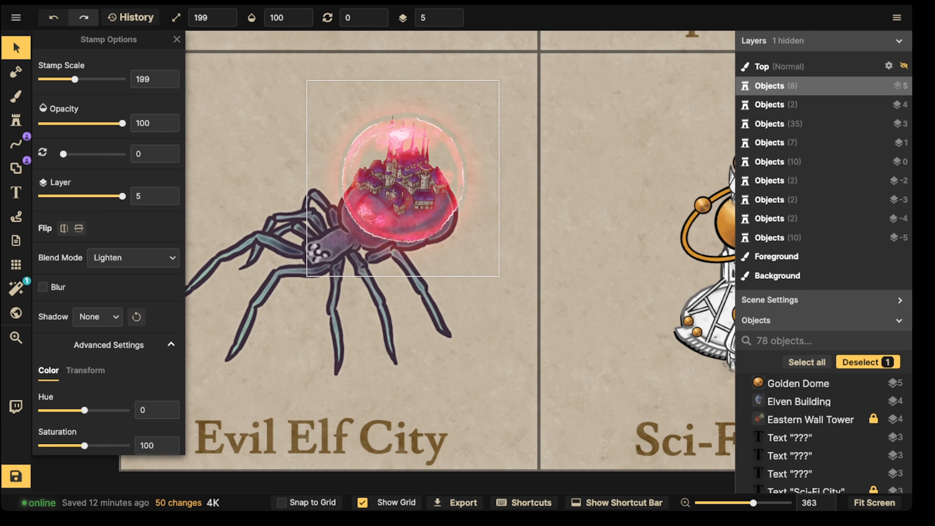
Step: Try painting a dark blue texture on the background layer behind the orb, and undo the stroke
key("b")
left_click(92, 255)
mouse_move(377, 193)
left_mouse_down()
mouse_move(411, 191)
mouse_move(395, 176)
left_mouse_up()
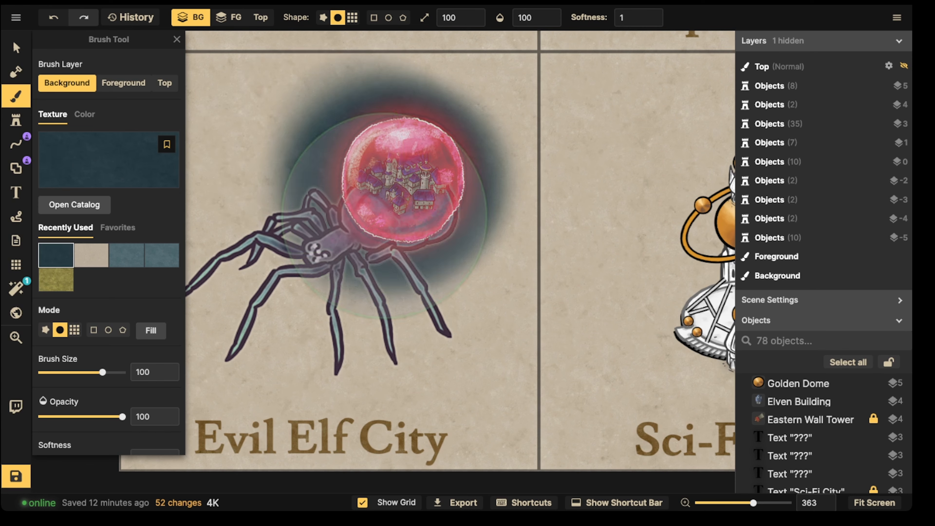
key("ctrl+z")
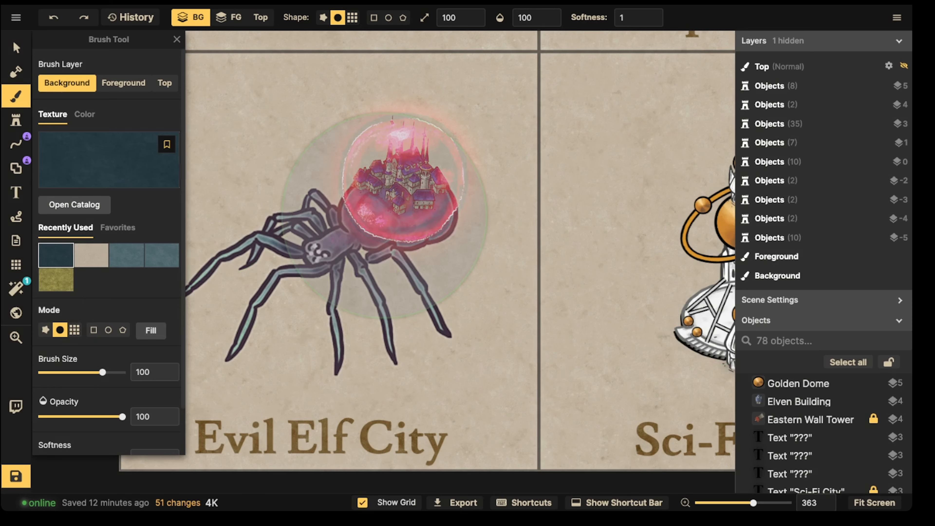
Step: Select the Magic Orb alone, set its hue to -76 and nudge it over the abdomen
key("v")
left_click_drag(404, 202, 408, 206)
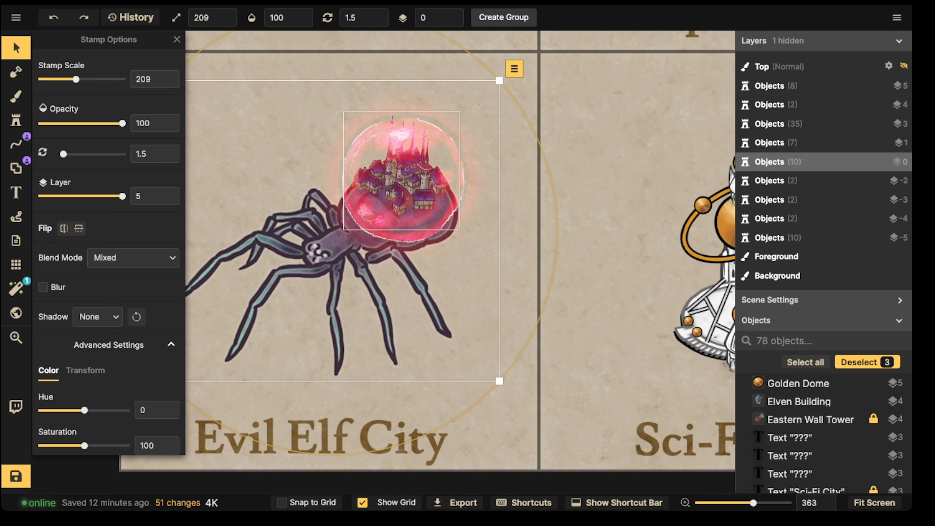
left_click(477, 155)
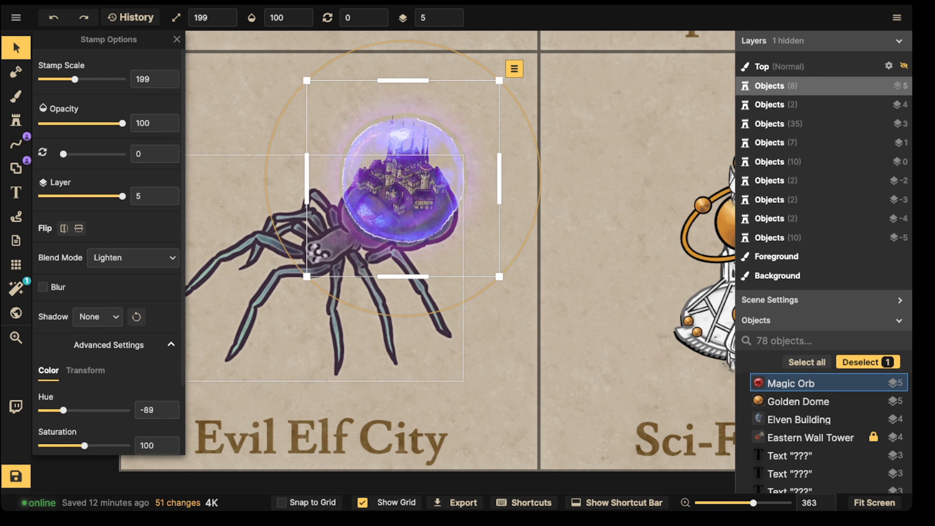
left_click_drag(403, 178, 401, 180)
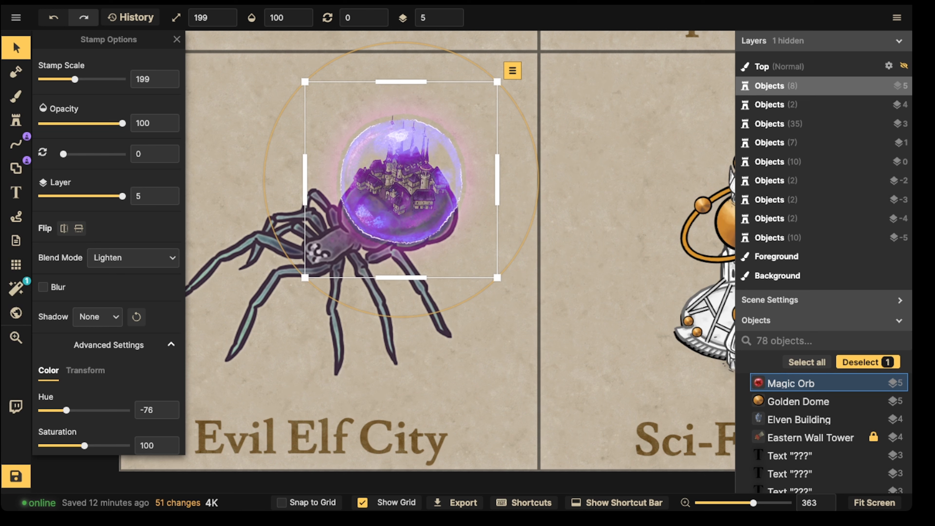
Step: Stretch the Magic Orb taller so that it encloses the castle town's spires
left_click_drag(401, 81, 401, 70)
key("ctrl+shift+z")
key("ctrl+shift+z")
key("ctrl+shift+z")
key("ctrl+shift+z")
key("ctrl+shift+z")
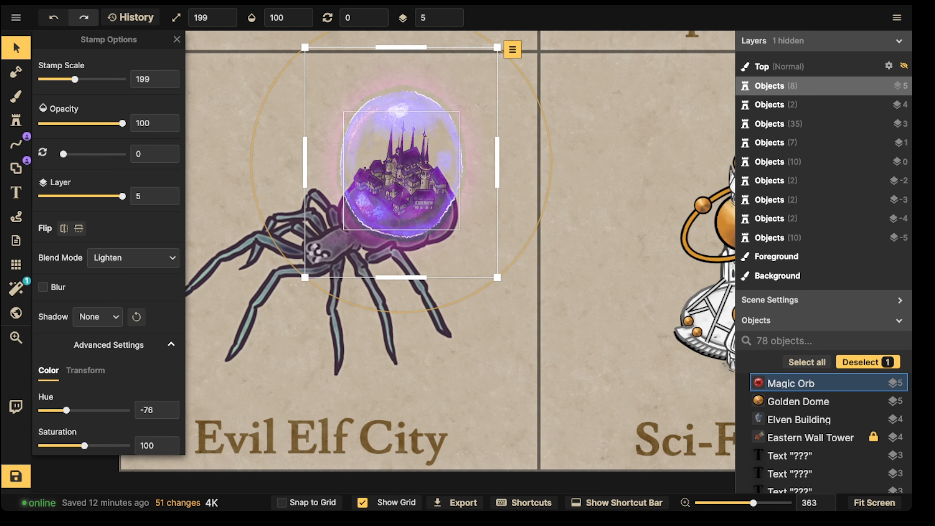
Step: Rotate the stretched Magic Orb to 60 degrees and fit it around the castle and abdomen
key("ctrl+shift+z")
key("ctrl+shift+z")
key("ctrl+shift+z")
key("ctrl+shift+z")
key("ctrl+shift+z")
key("ctrl+shift+z")
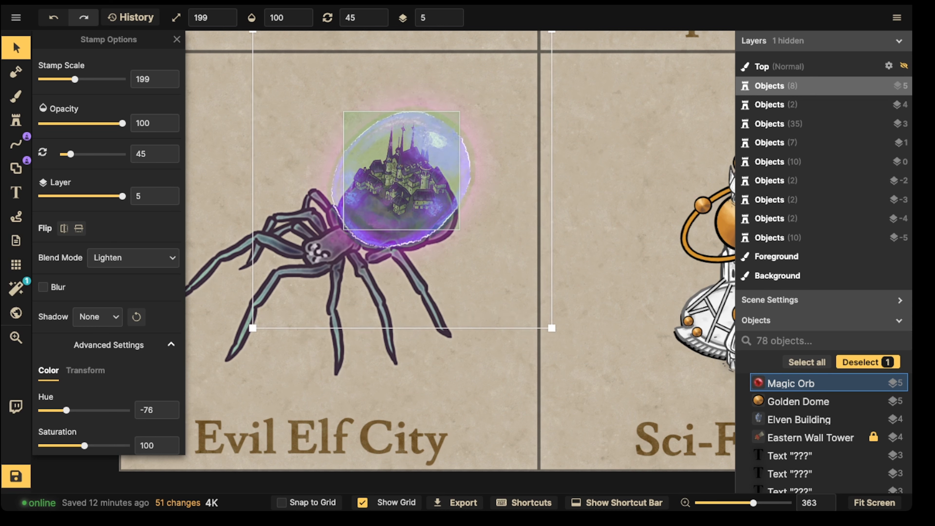
key("ctrl+shift+z")
key("ctrl+shift+z")
key("ctrl+shift+z")
key("ctrl+shift+z")
key("ctrl+shift+z")
key("ctrl+shift+z")
key("ctrl+shift+z")
key("ctrl+shift+z")
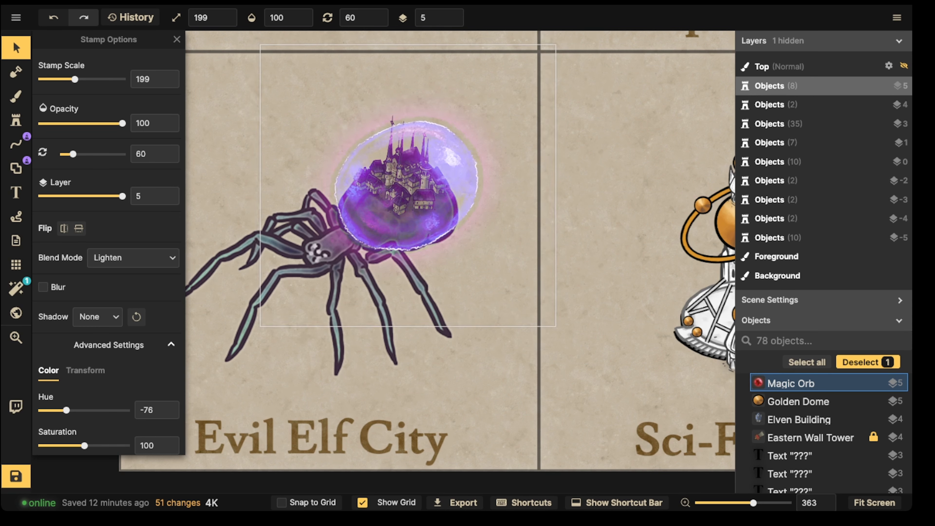
Step: Shrink the castle town to scale 73 so it fits inside the orb
left_click(405, 180)
left_click_drag(344, 111, 353, 121)
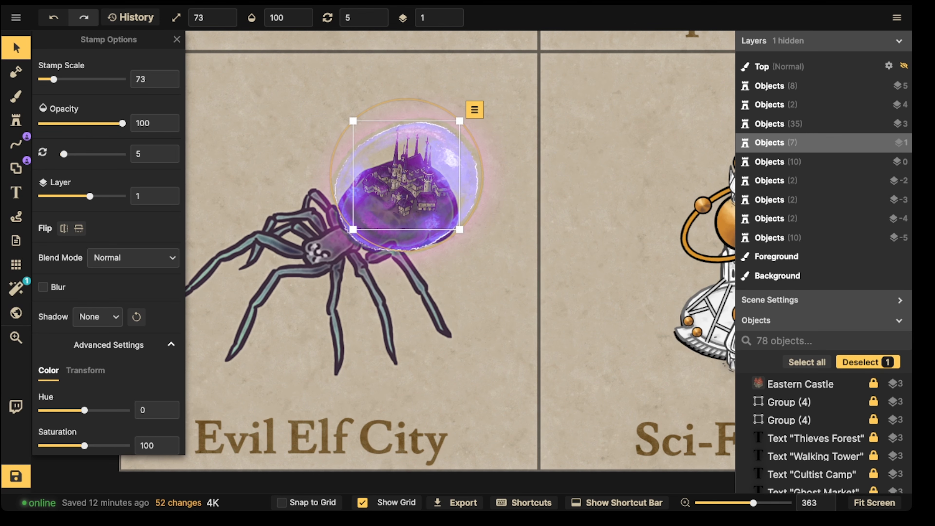
Step: Nudge the castle town slightly up and to the left inside the orb and deselect it
left_click_drag(405, 180, 404, 179)
key("ctrl+shift+z")
key("Escape")
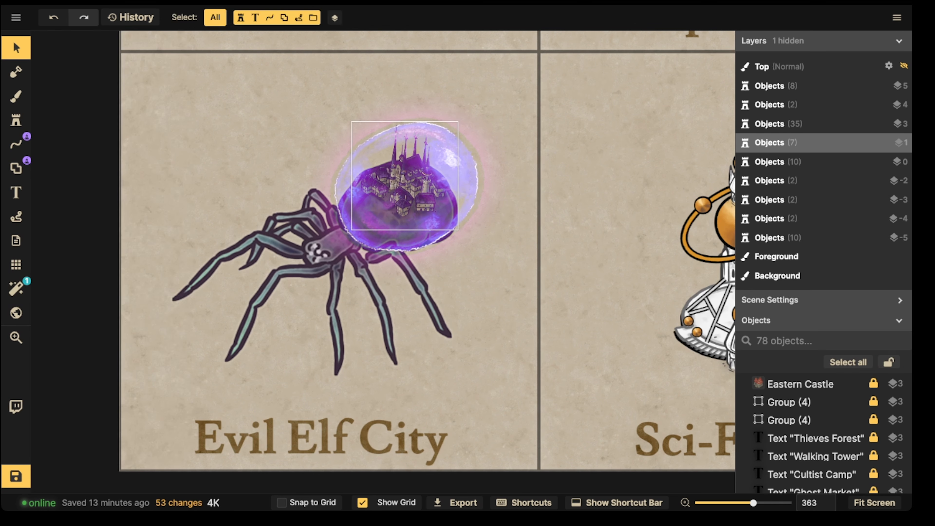
Step: Stamp the second Purple Building variant at scale 73, rotated to 330, at the left edge of the castle town
scroll(386, 201, "up", 6)
scroll(363, 238, "up", 3)
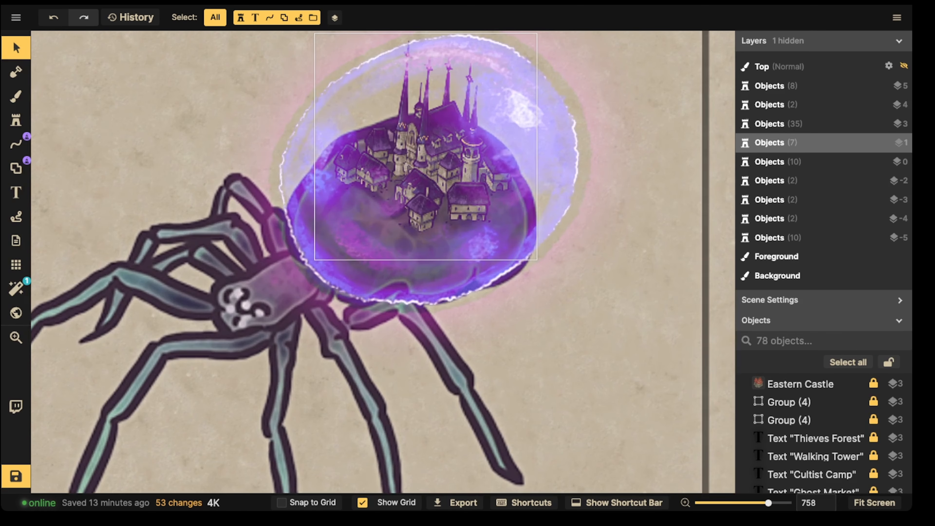
left_click(16, 121)
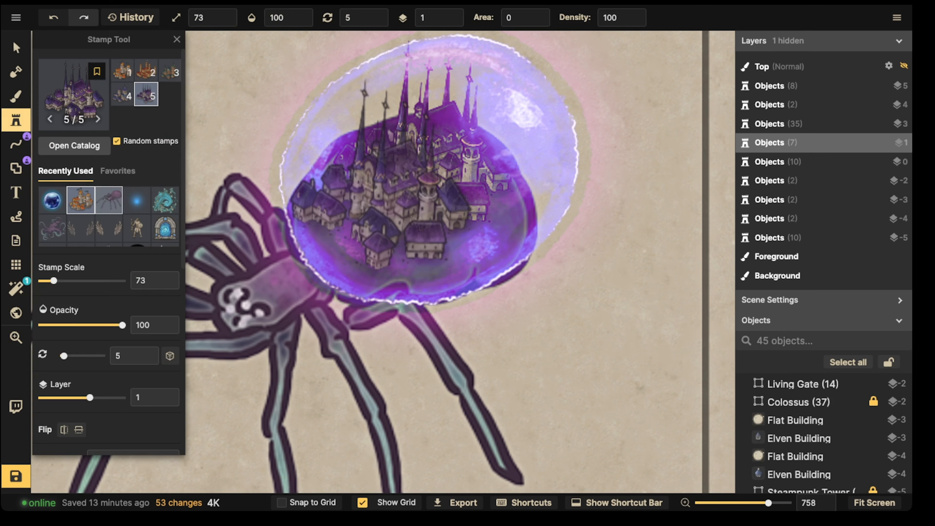
scroll(81, 230, "down", 3)
left_click(137, 232)
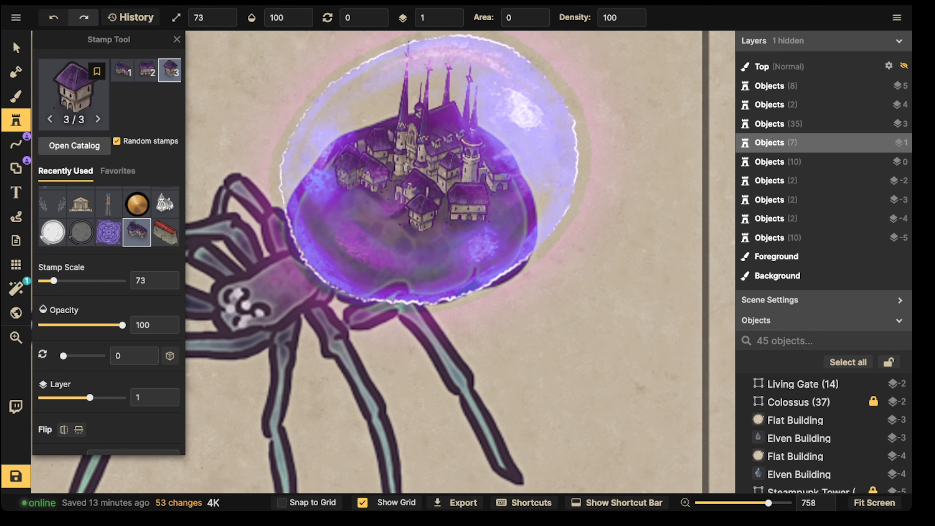
key("2")
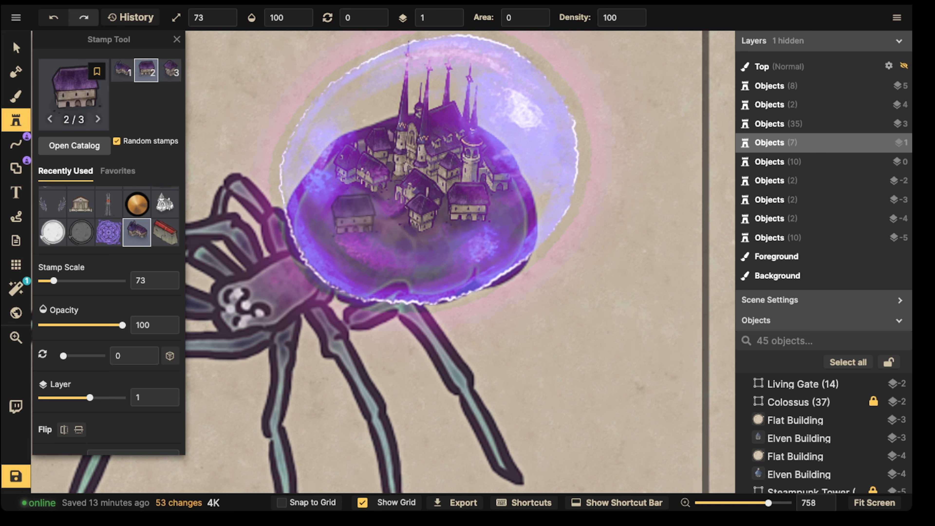
scroll(336, 221, "down", 6)
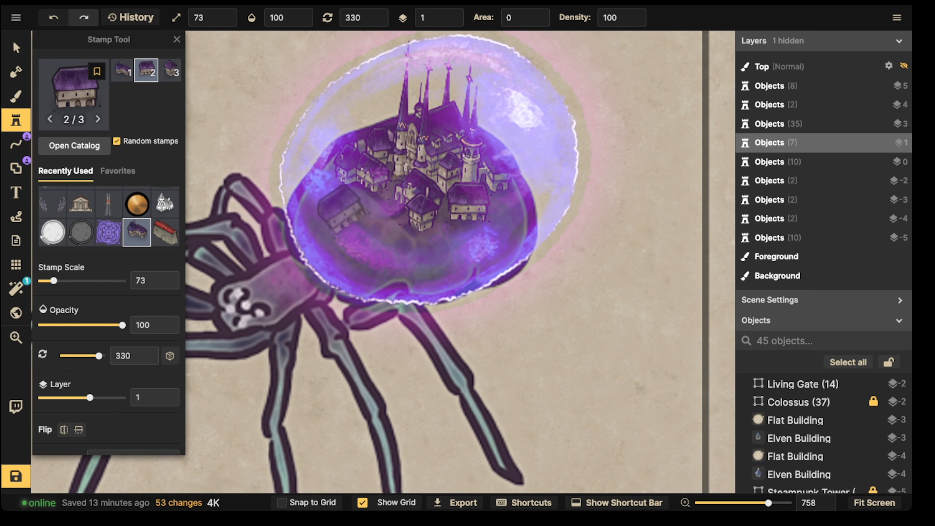
left_click(322, 200)
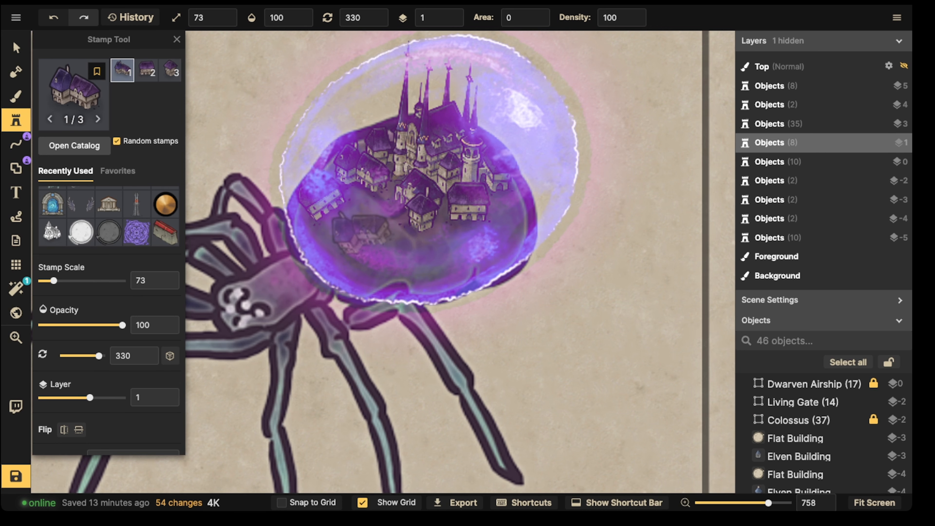
Step: Stamp two more Purple Buildings on the abdomen: one at the town's lower left, one rotated to 30 at its right edge
scroll(375, 232, "up", 1)
left_click(369, 228)
scroll(510, 221, "up", 2)
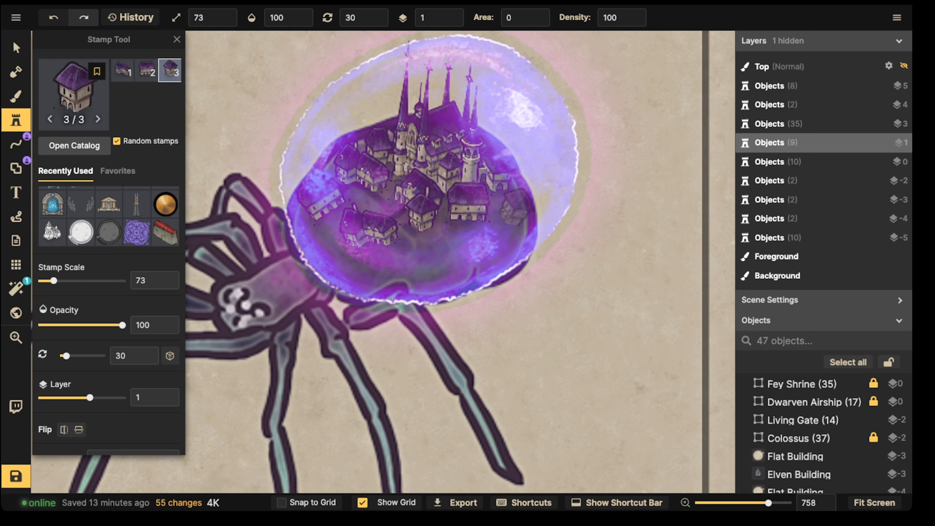
left_click(511, 210)
Step: Try a Purple Building rotated to 330 on the spider's head and delete it
scroll(360, 210, "up", 1)
scroll(265, 272, "down", 3)
scroll(271, 277, "down", 1)
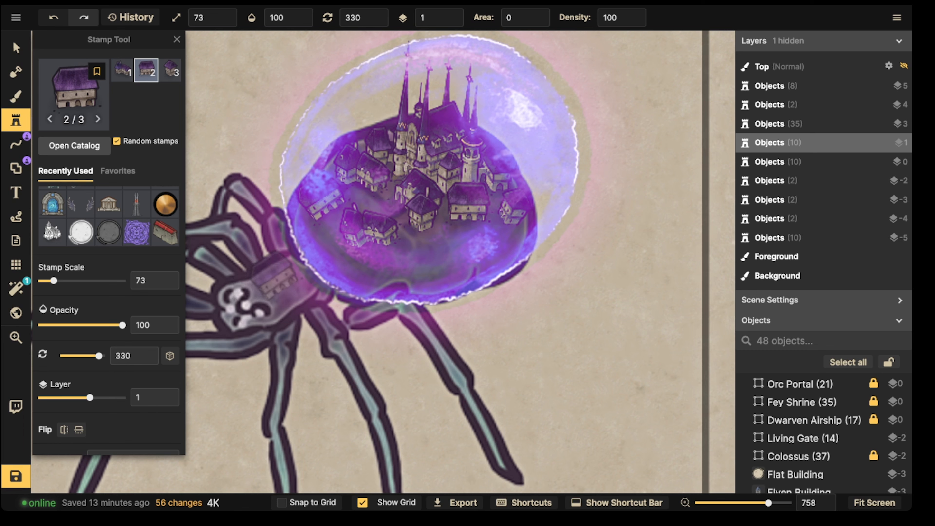
left_click(277, 275)
left_click(15, 48)
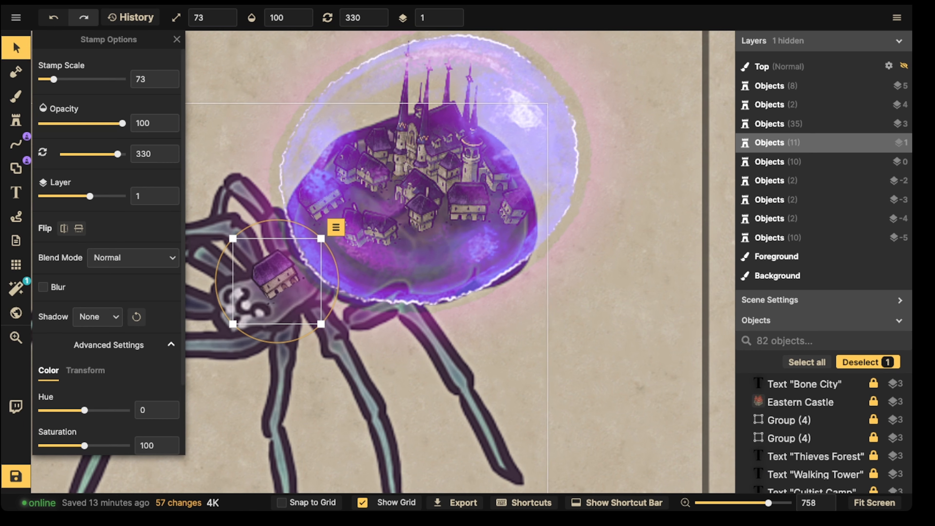
key("Delete")
Step: Select the spider, orb and town pieces together and reposition them within the Evil Elf City cell
scroll(317, 228, "down", 5)
left_click_drag(162, 135, 434, 348)
left_click_drag(359, 304, 434, 294)
key("Escape")
scroll(334, 295, "down", 2)
left_click_drag(275, 177, 436, 309)
left_click_drag(428, 300, 439, 304)
key("Escape")
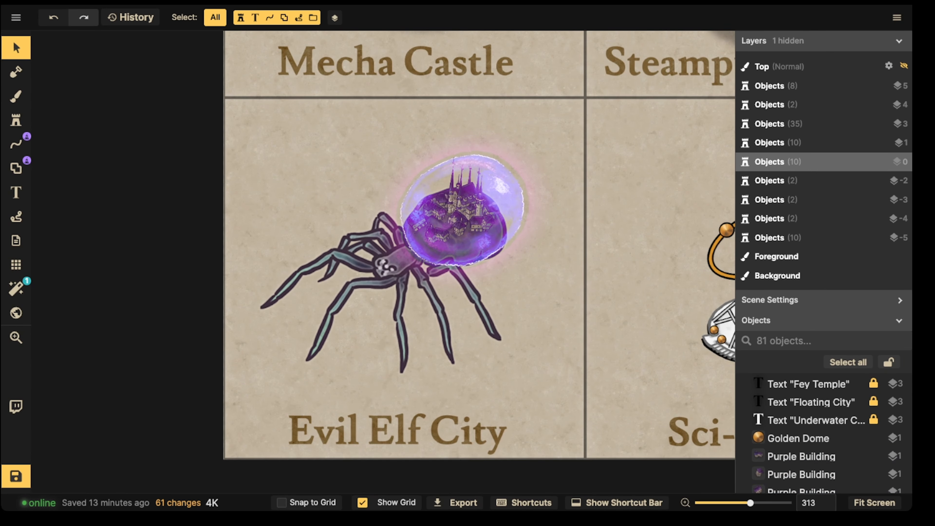
Step: Draw a black ellipse without stroke or blur, at opacity 25 on layer -5, beneath the spider's front legs
left_click(16, 168)
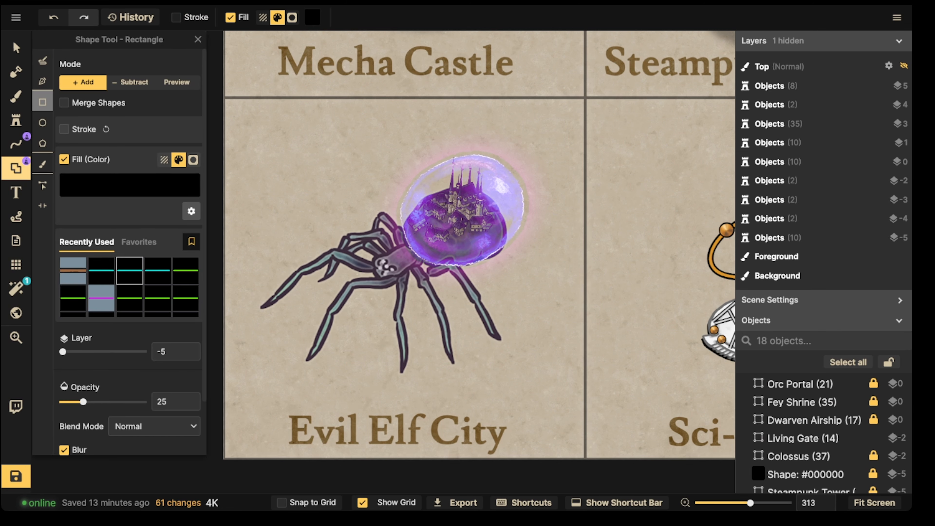
left_click(129, 270)
left_click(64, 129)
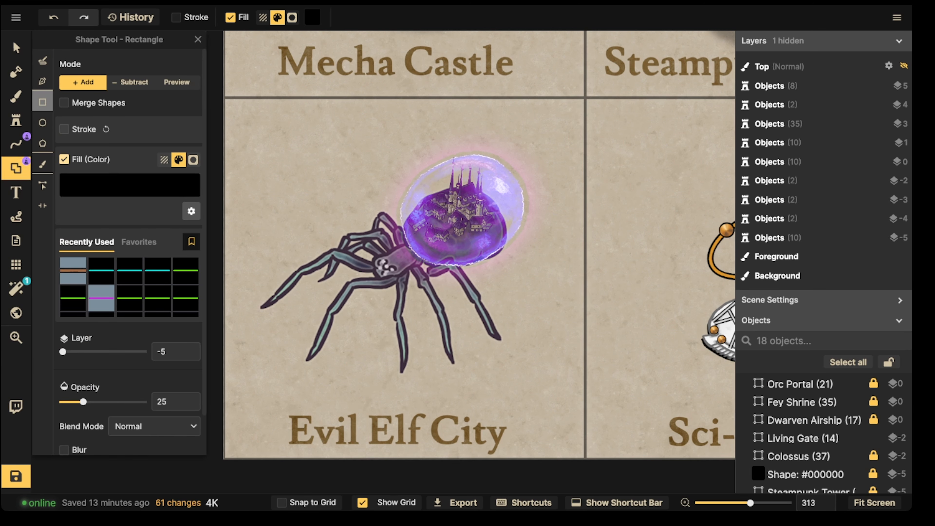
left_click_drag(332, 326, 391, 365)
left_click(54, 17)
left_click(42, 122)
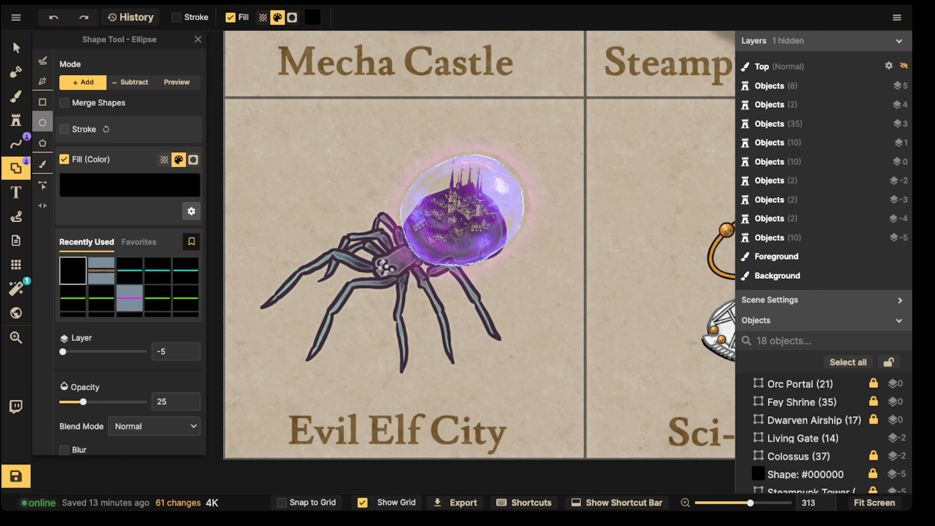
left_click_drag(333, 344, 389, 371)
left_click_drag(418, 387, 422, 392)
Step: Blur the black ellipse with radius 10 and move it up between the spider's front legs
left_click(16, 48)
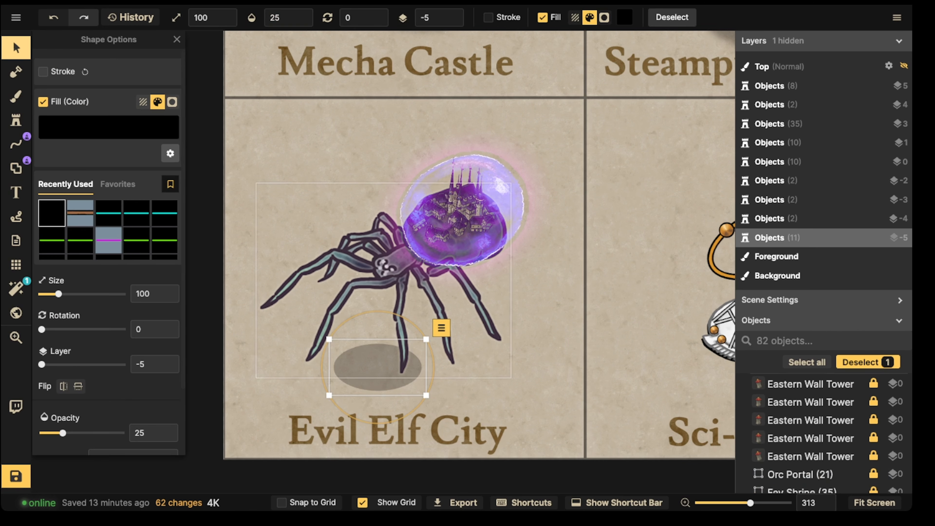
scroll(347, 342, "down", 1)
scroll(111, 343, "down", 1)
scroll(74, 372, "down", 2)
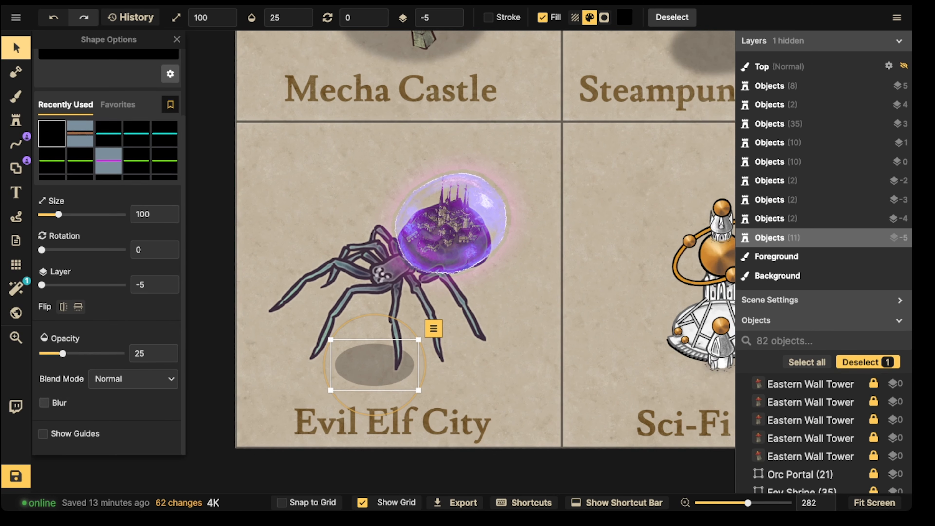
left_click(44, 402)
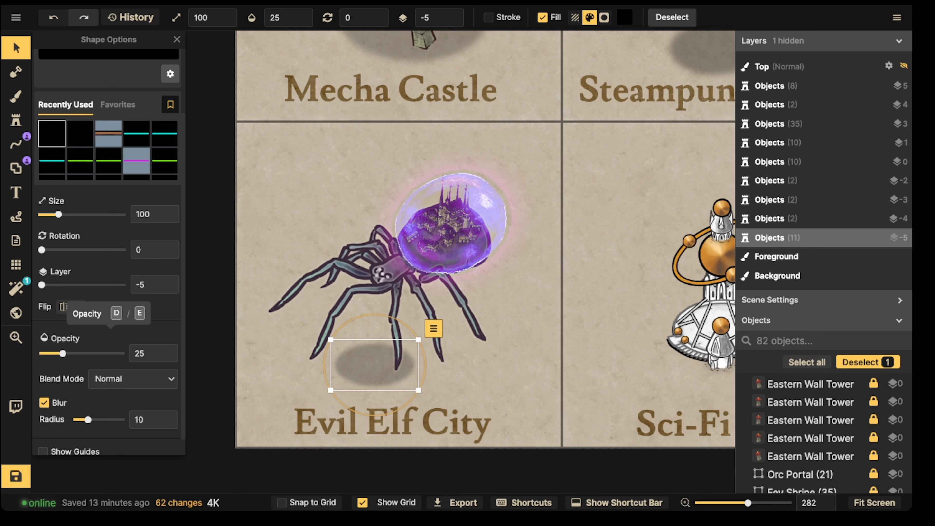
left_click_drag(375, 364, 378, 350)
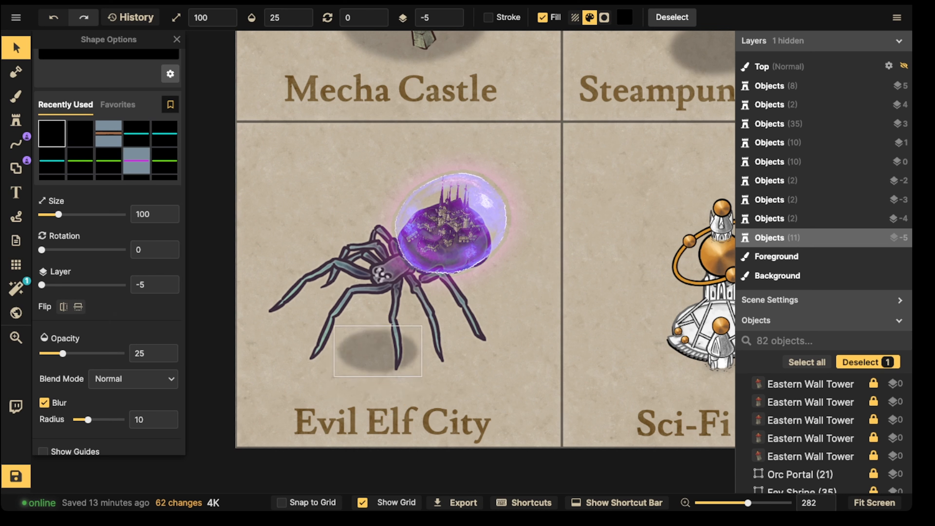
Step: Enlarge the blurred ellipse to size 180 and raise it beneath the spider's body as a shadow
key("bracketright")
key("bracketright")
key("bracketright")
key("bracketright")
key("bracketright")
key("bracketright")
key("bracketright")
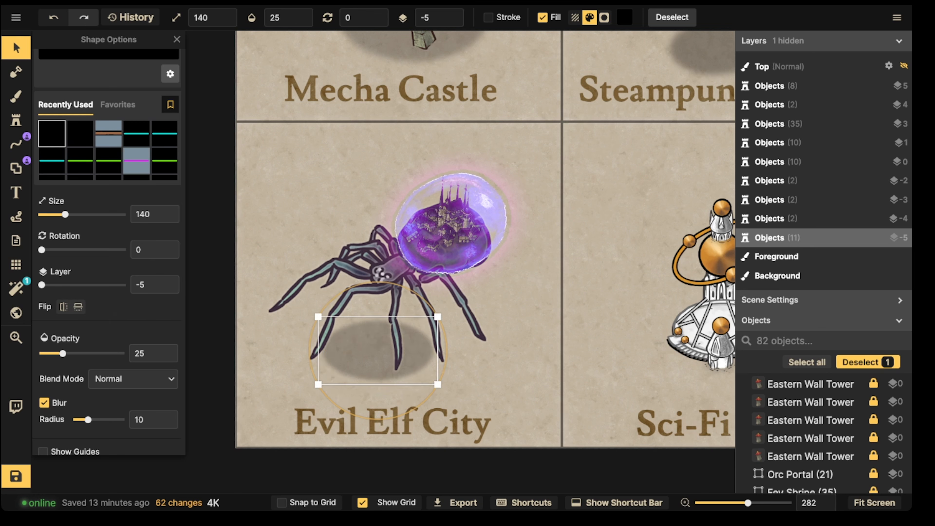
left_click_drag(378, 350, 382, 326)
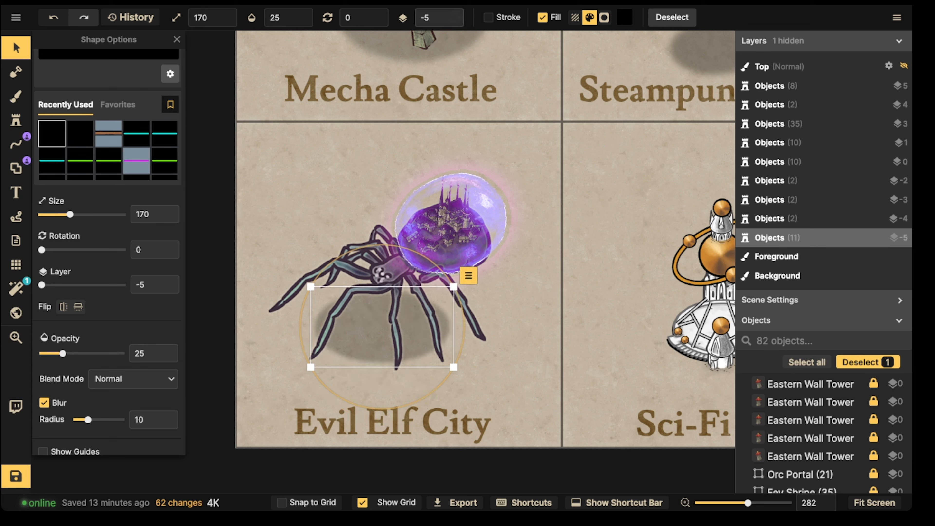
key("bracketright")
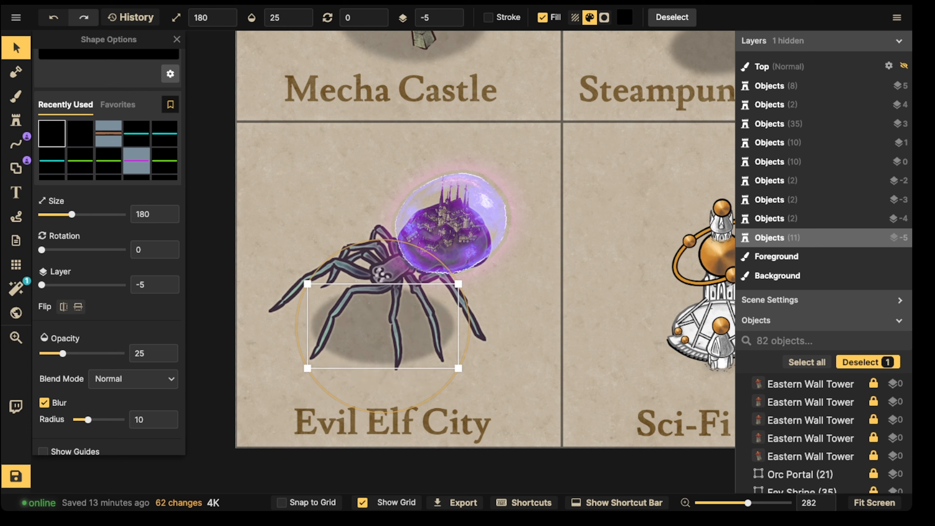
key("bracketleft")
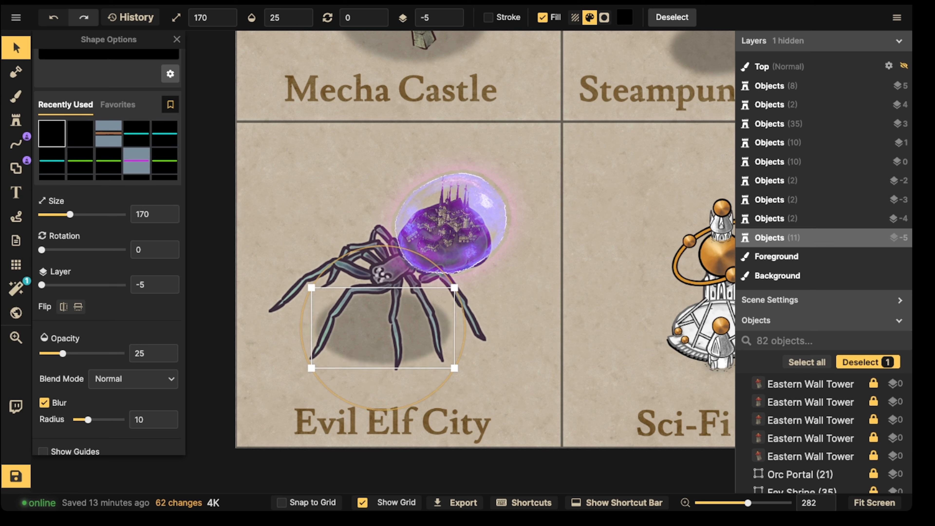
key("bracketright")
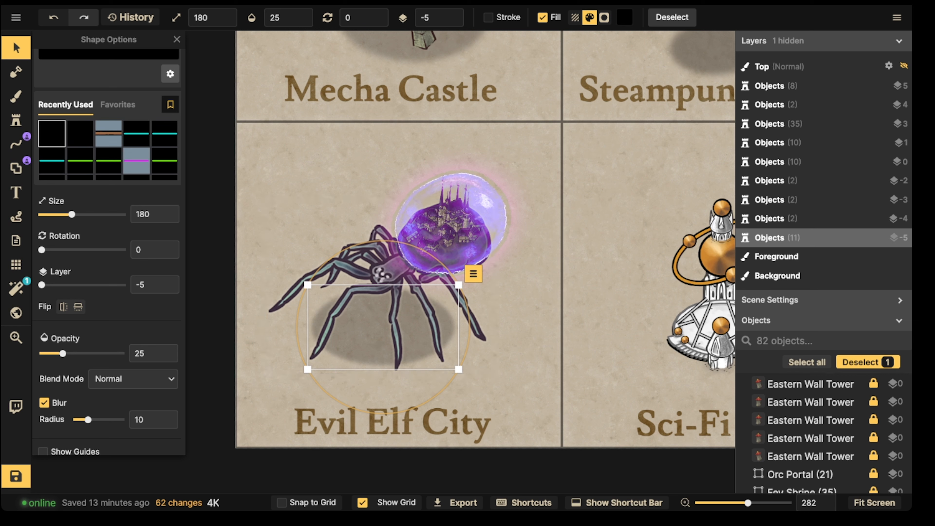
key("Up")
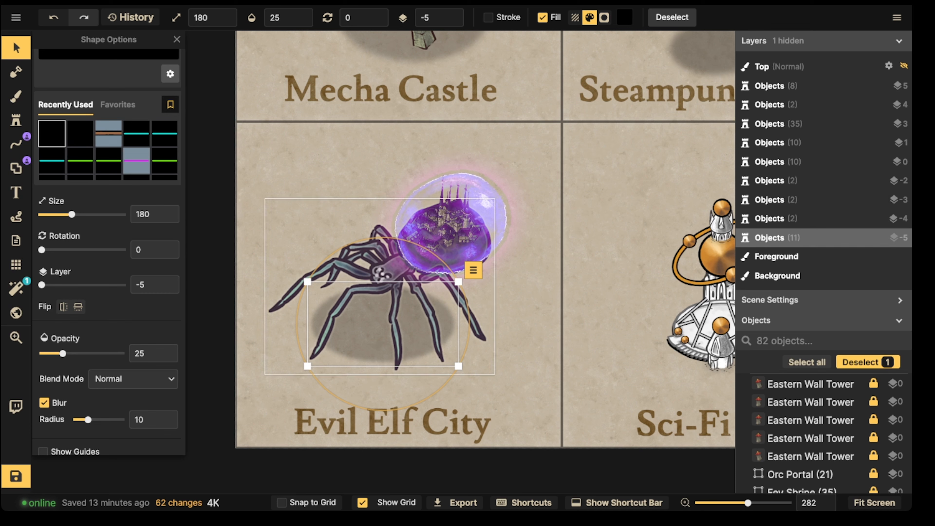
Step: Move the ellipse shadow away from the spider, over the border with the neighbouring Sci-Fi cell
left_click(386, 273)
left_click(369, 329)
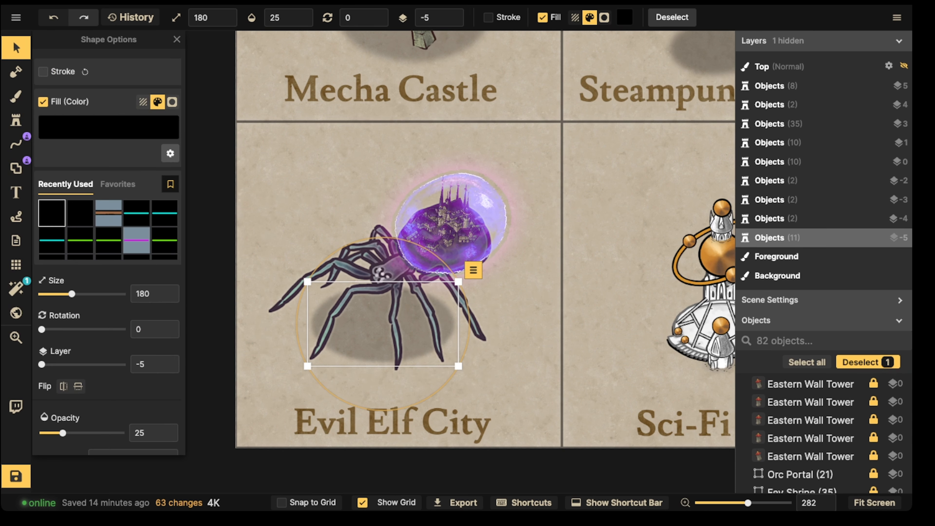
left_click_drag(382, 324, 599, 308)
Step: Duplicate the spider and turn the copy into a shadow with brightness 0, blur radius 10 and opacity 25
left_click(383, 273)
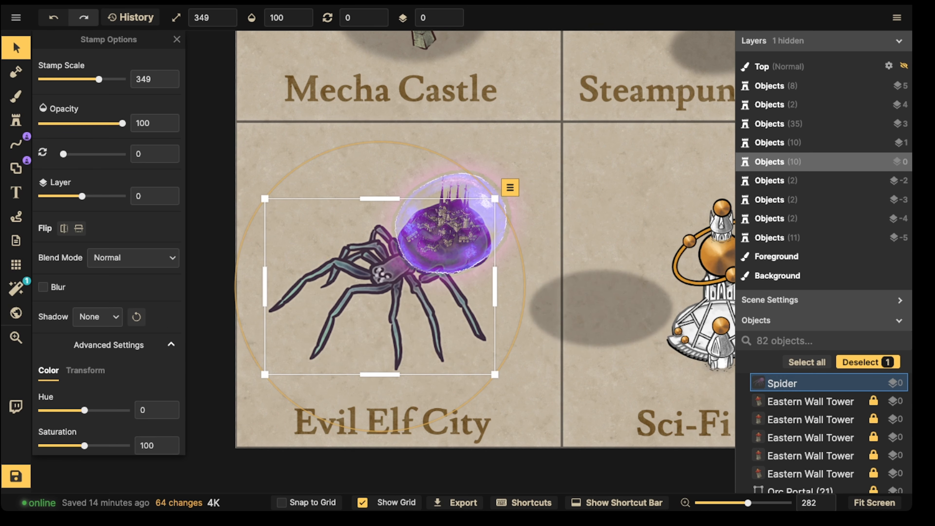
key("ctrl+c")
key("ctrl+v")
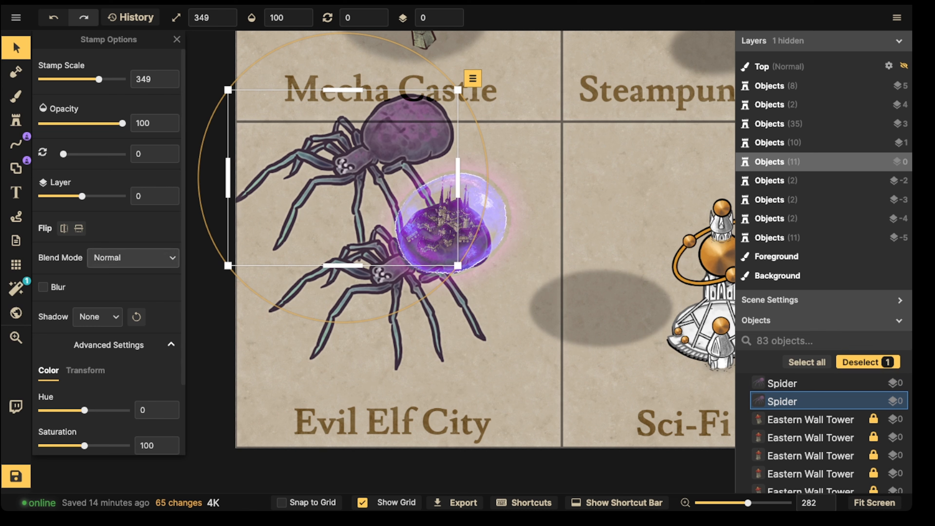
scroll(109, 251, "down", 3)
left_click_drag(84, 396, 42, 397)
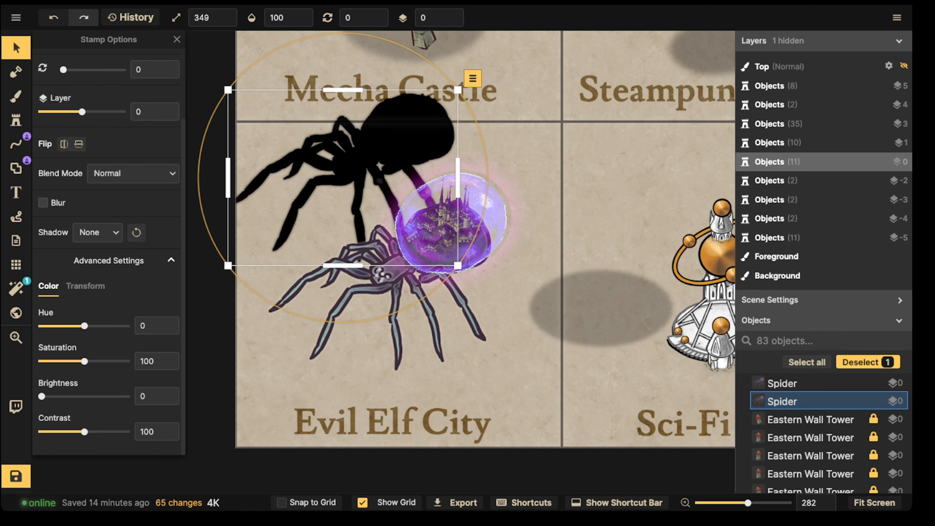
left_click(43, 202)
scroll(108, 250, "up", 3)
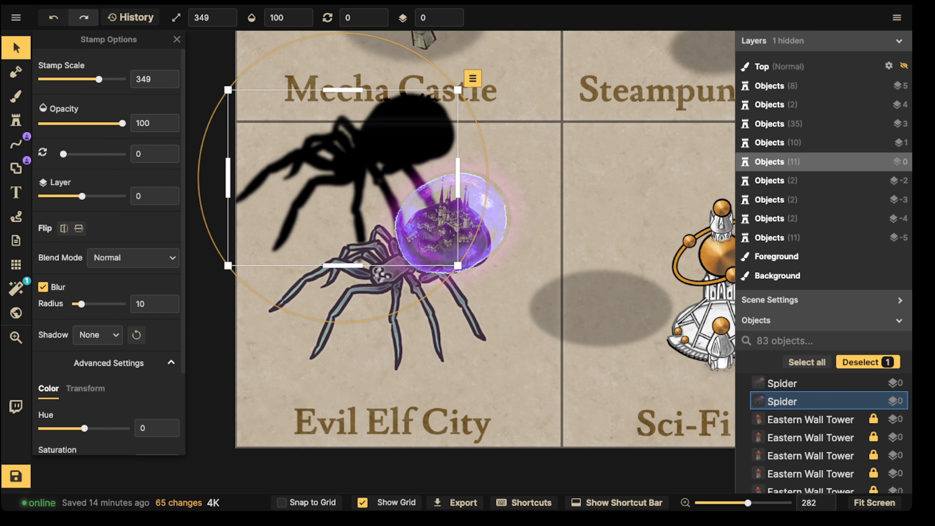
left_click_drag(125, 123, 75, 123)
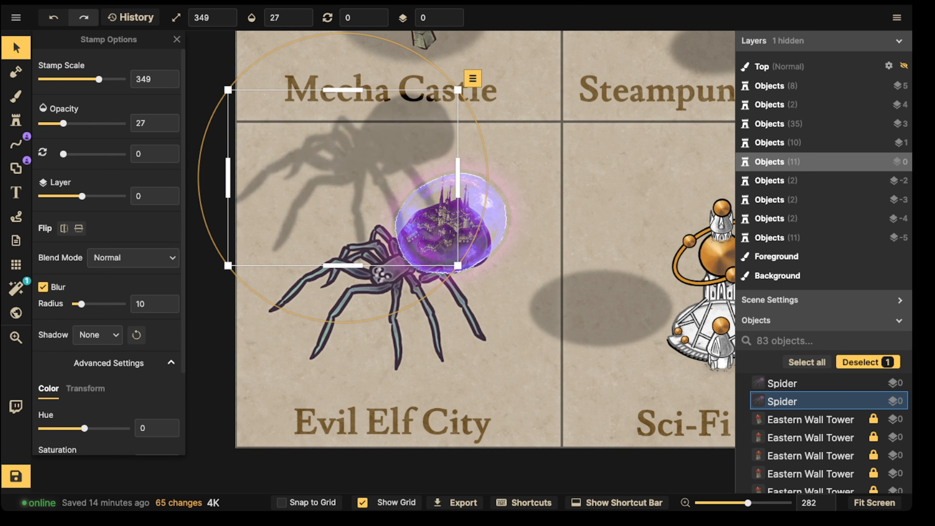
Step: Try mirroring the spider shadow vertically and horizontally below the original spider
left_click(79, 229)
left_click_drag(349, 195, 385, 396)
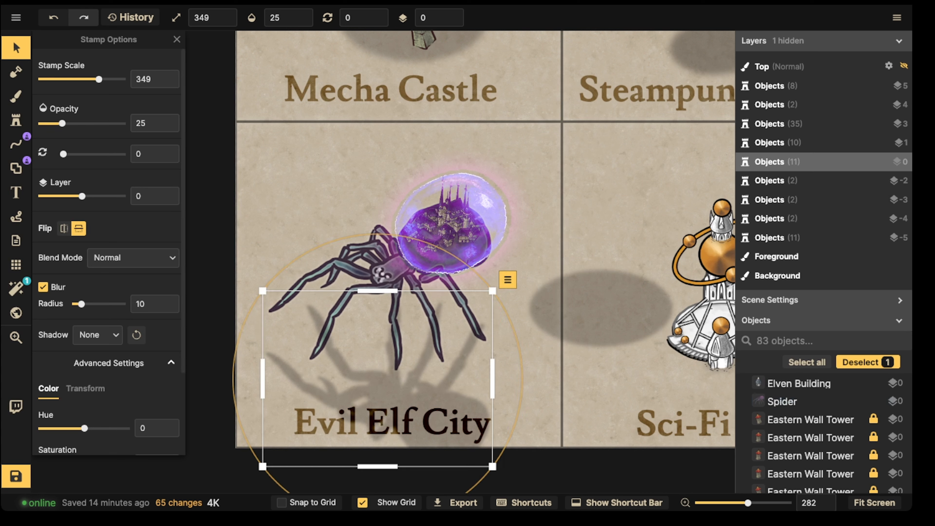
left_click(65, 228)
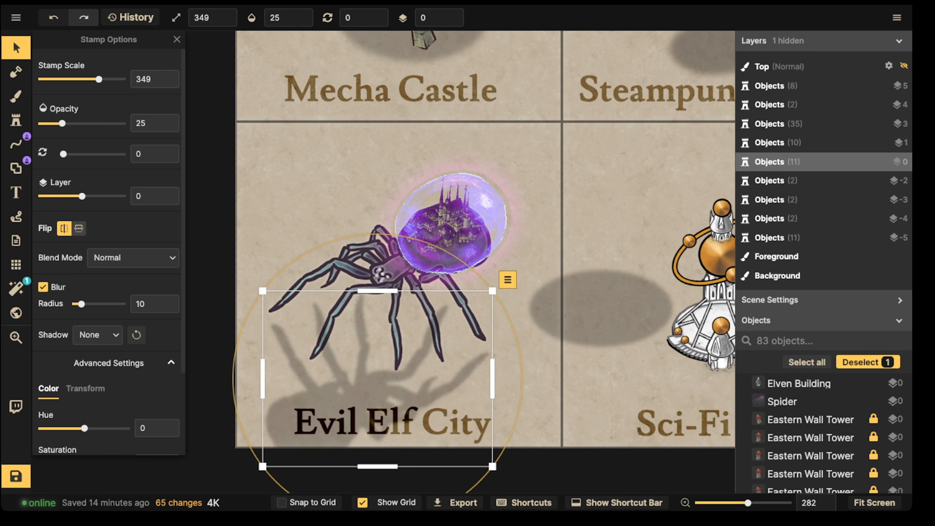
left_click(64, 228)
Step: Place the spider shadow under the original spider, flatten it vertically, narrow it and fit it between the legs
left_click_drag(390, 348, 387, 288)
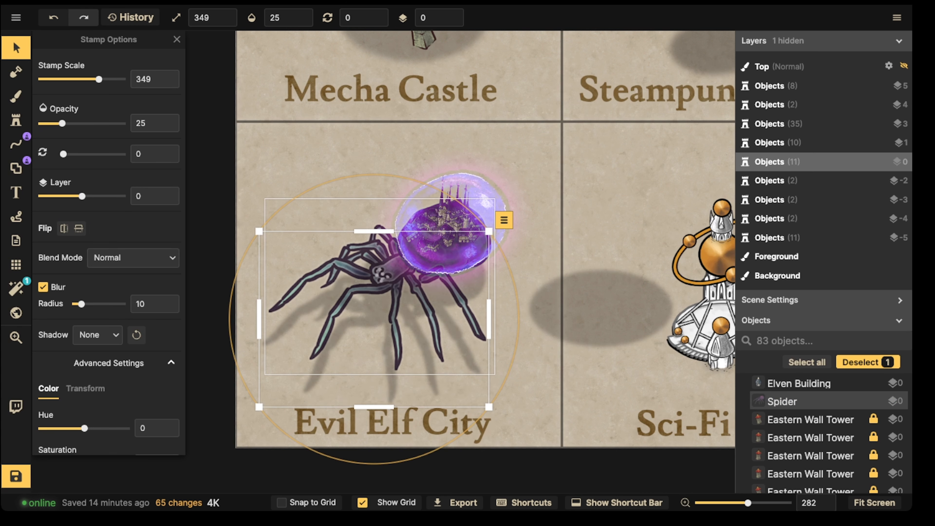
left_click_drag(374, 231, 374, 335)
left_click_drag(377, 363, 378, 307)
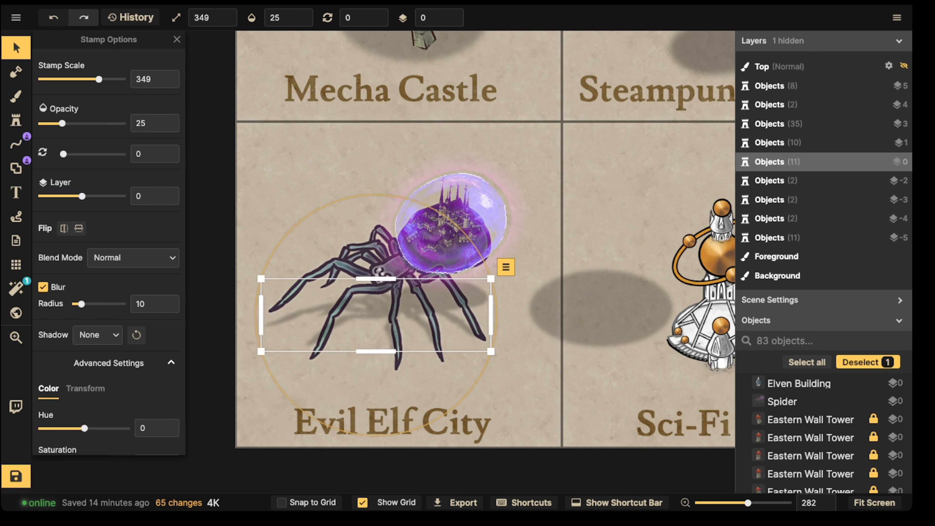
left_click_drag(261, 315, 295, 315)
left_click_drag(368, 315, 342, 302)
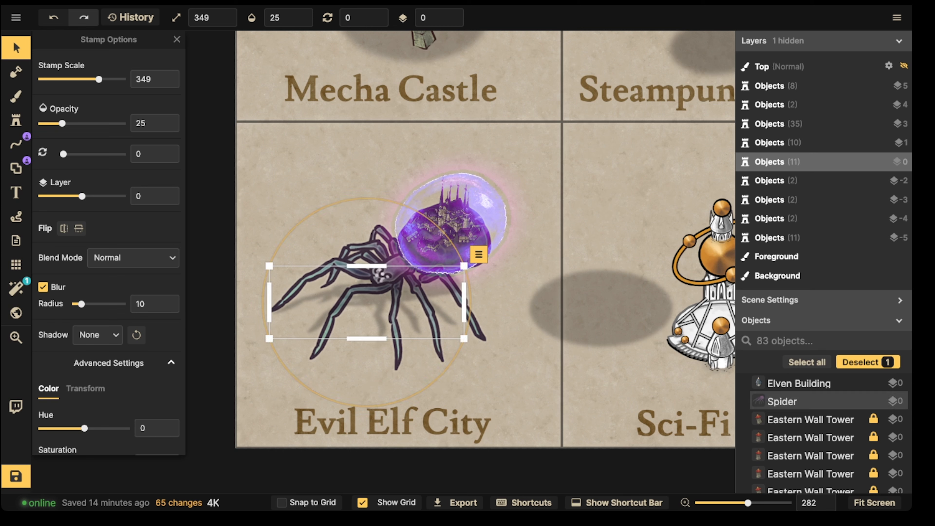
Step: Enlarge the spider's shadow to a scale of 401 and fine-tune its position beneath the legs
left_click_drag(464, 338, 493, 349)
left_click_drag(376, 308, 375, 305)
key("ctrl+shift+z")
key("ctrl+shift+z")
key("ctrl+shift+z")
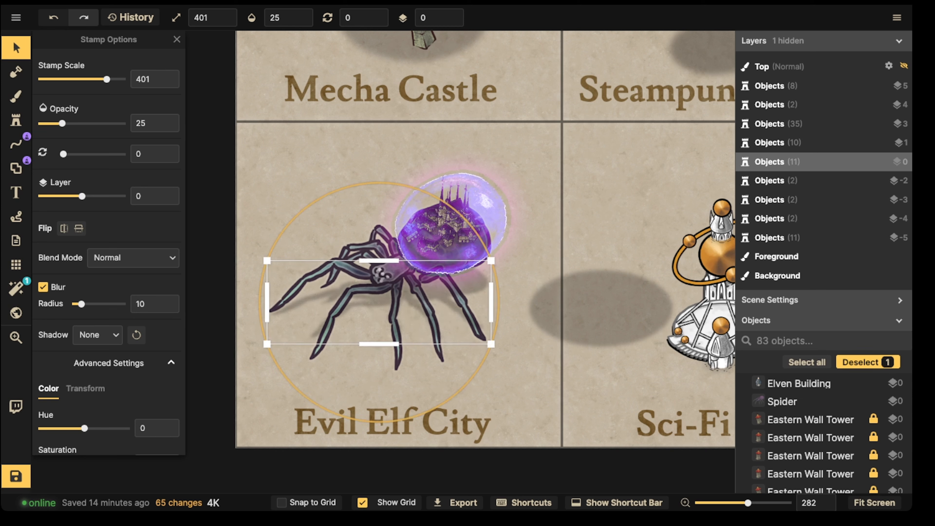
left_click_drag(376, 305, 376, 308)
left_click(294, 121)
scroll(293, 122, "down", 3)
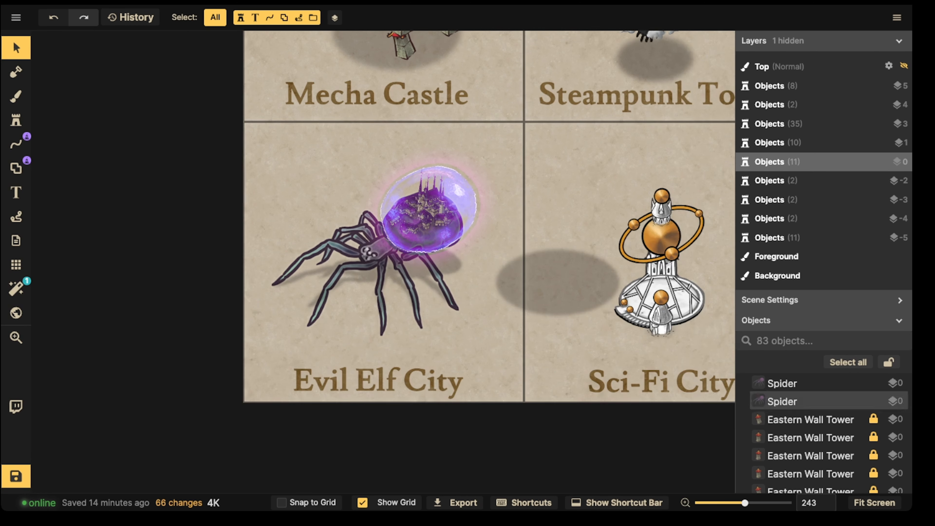
Step: Delete the leftover ellipse shadow and shift the whole spider, city and orb assembly slightly left within its cell
mouse_move(558, 283)
left_mouse_down()
mouse_move(371, 279)
mouse_move(559, 295)
left_mouse_up()
key("Delete")
left_click_drag(285, 153, 464, 317)
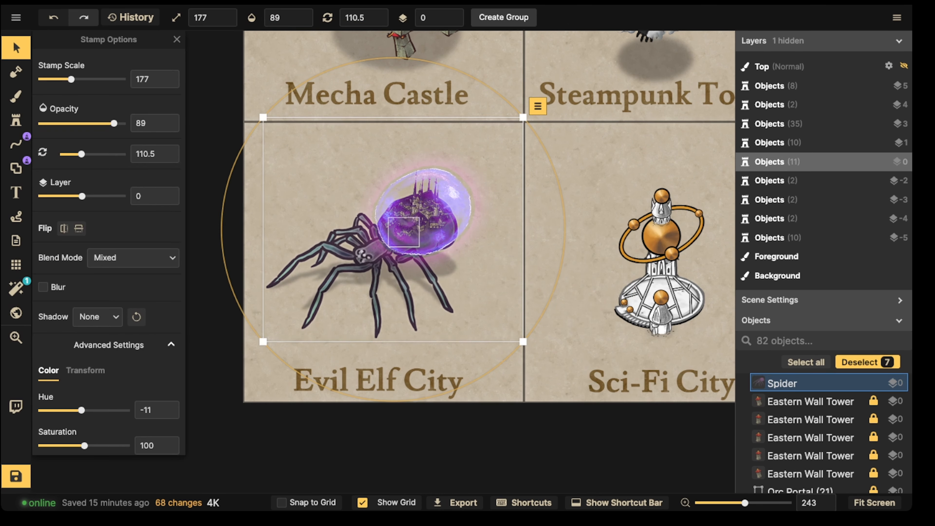
scroll(397, 233, "up", 2)
Step: Set up the first variant of the blue light stamp with hue -180 and Normal blend mode
left_click(16, 120)
left_click(164, 200)
scroll(332, 228, "up", 7)
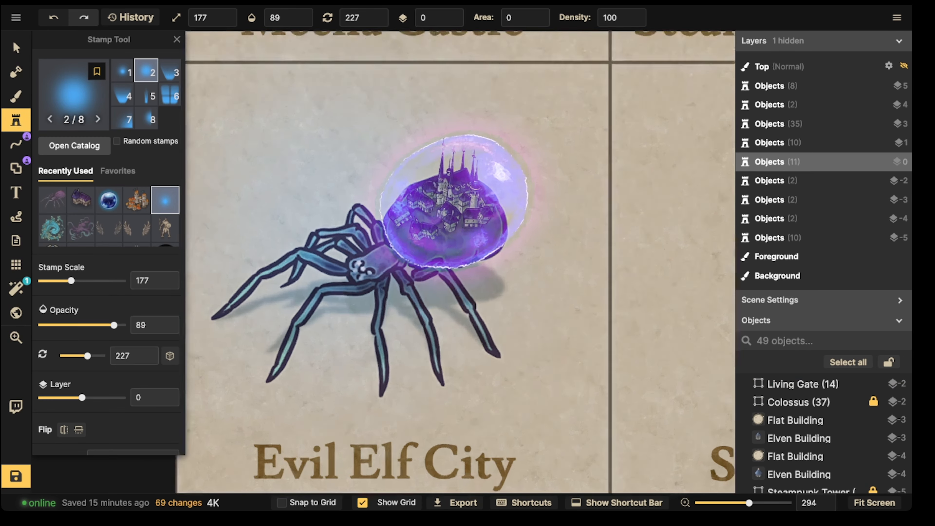
left_click(122, 71)
scroll(123, 148, "down", 9)
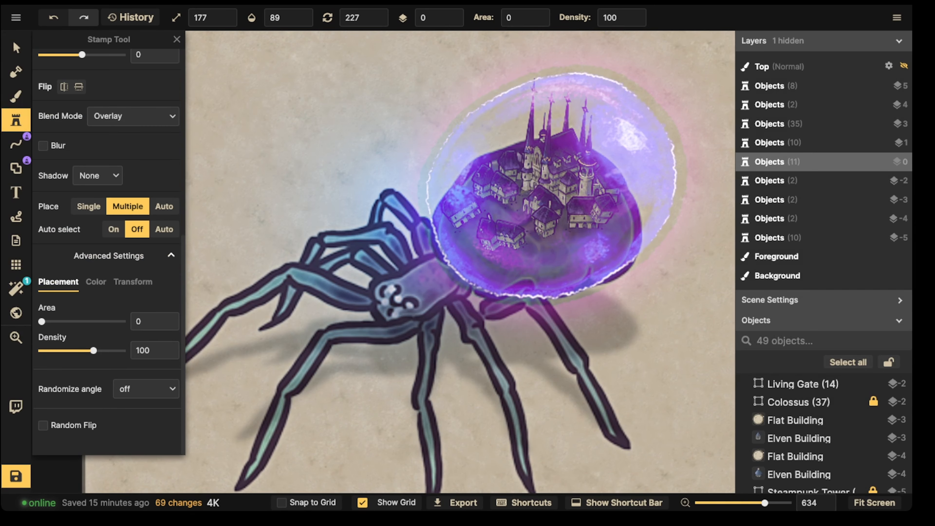
left_click(95, 281)
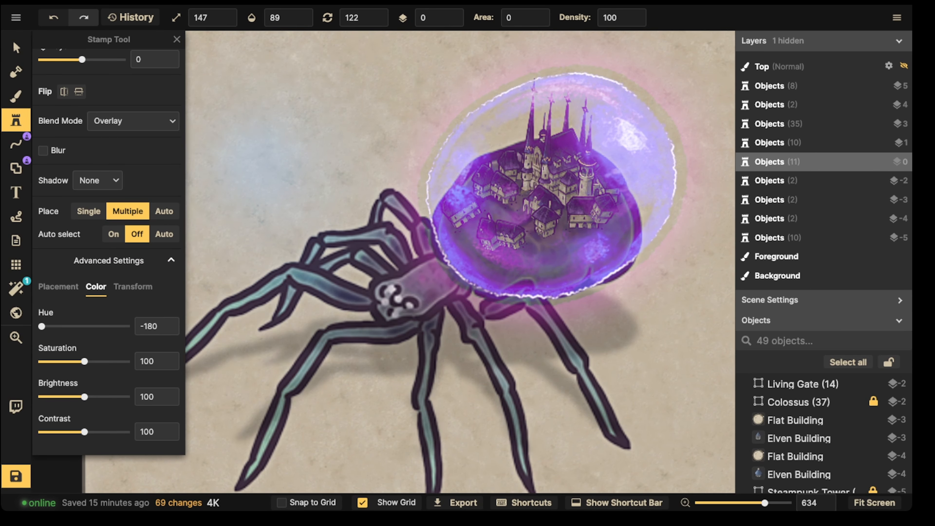
left_click(133, 120)
left_click(131, 161)
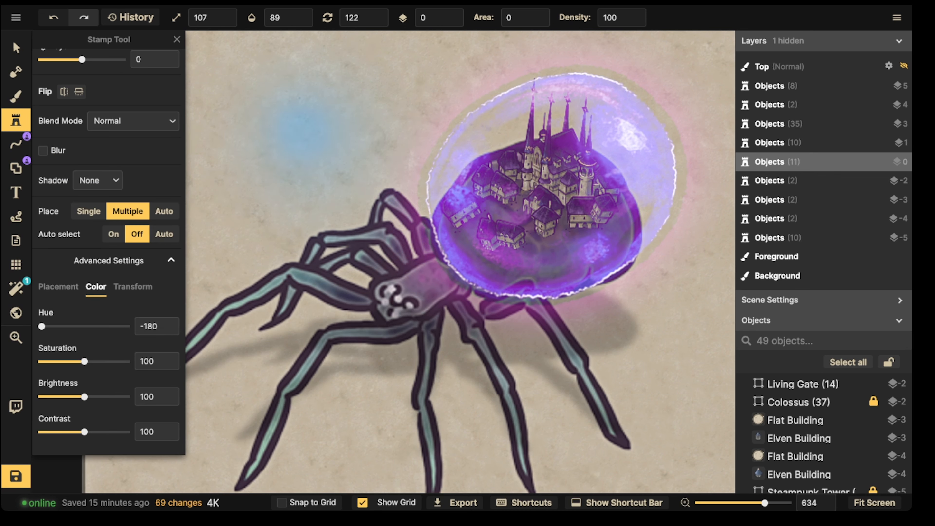
Step: Place one light stamp at scale 57 on the empty ground above the spider's front legs
key("space")
left_click_drag(270, 137, 352, 182)
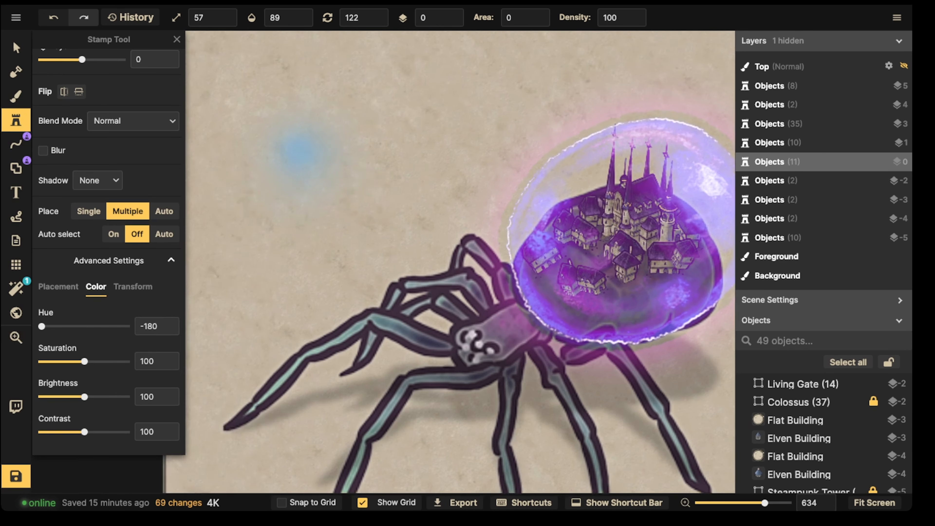
left_click(295, 190)
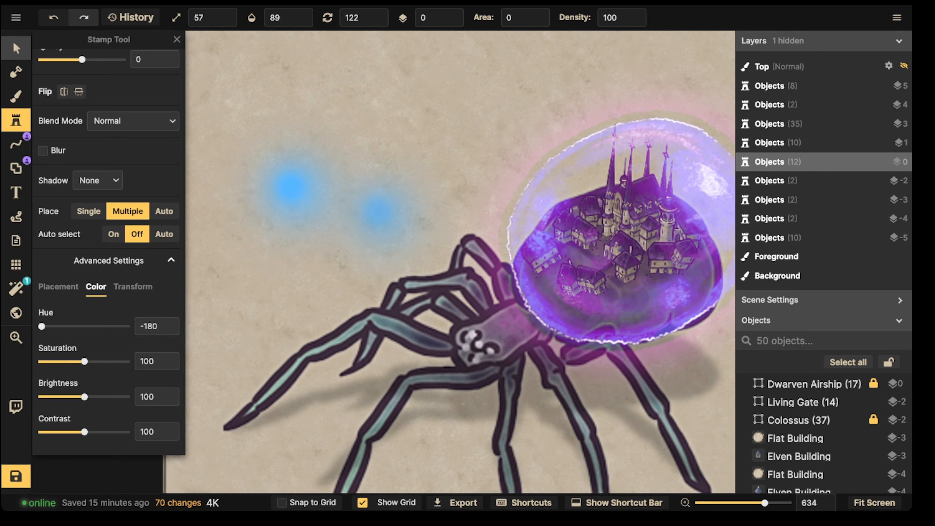
Step: Select the placed light, reduce it to scale 47 and raise it to layer 5
left_click(16, 48)
scroll(296, 190, "down", 3)
left_click_drag(295, 190, 324, 184)
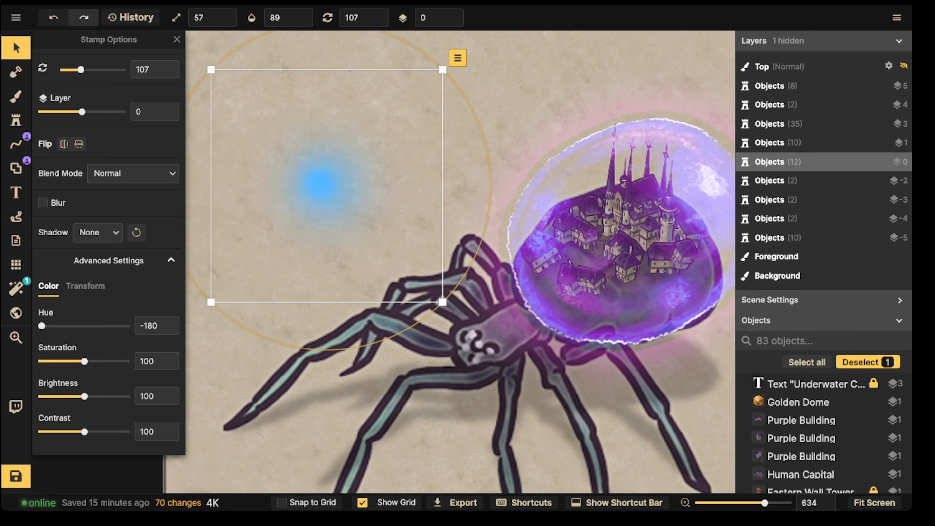
scroll(305, 186, "down", 1)
left_click_drag(435, 295, 416, 276)
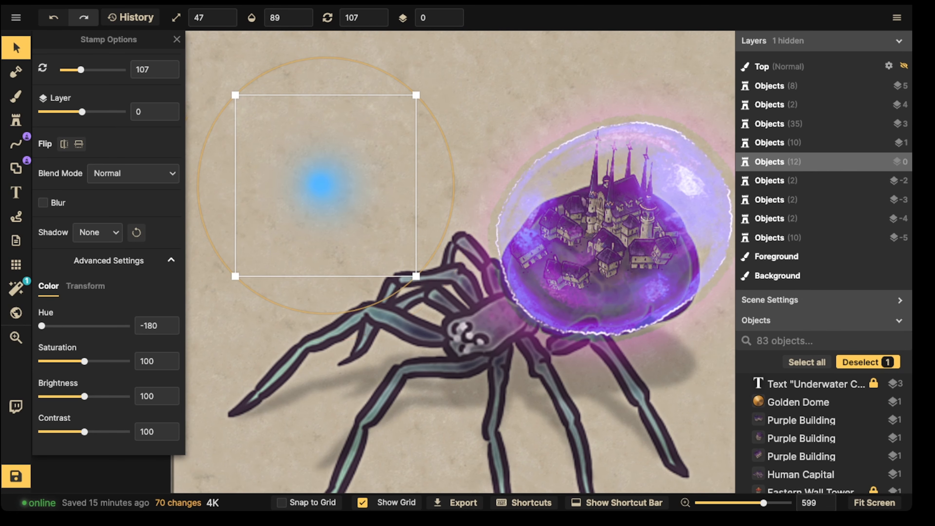
mouse_move(325, 185)
left_mouse_down()
mouse_move(434, 309)
mouse_move(403, 236)
mouse_move(329, 193)
left_mouse_up()
left_click(453, 14)
left_click(452, 14)
left_click(452, 14)
left_click(452, 14)
left_click(453, 14)
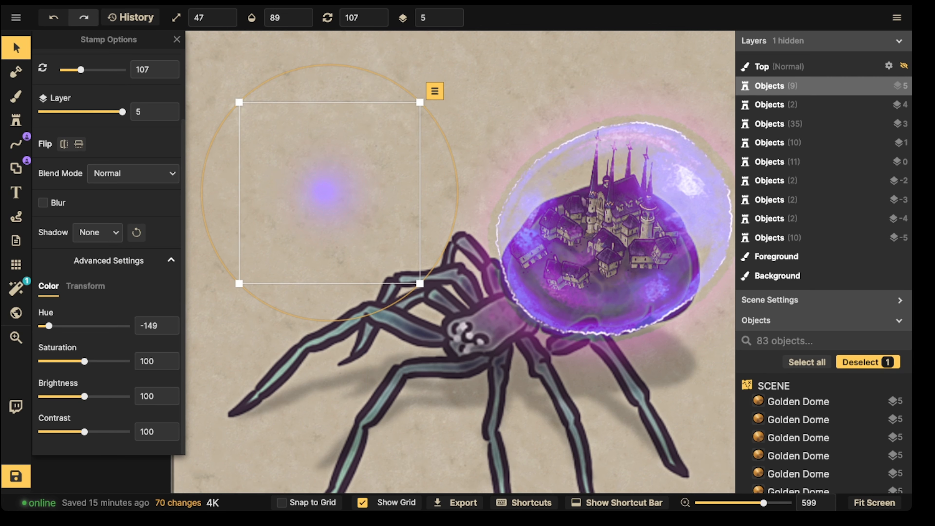
Step: Set the light's hue to -139, shrink it to scale 17 and place it over one of the spider's eyes
left_click_drag(52, 326, 51, 326)
scroll(329, 192, "up", 1)
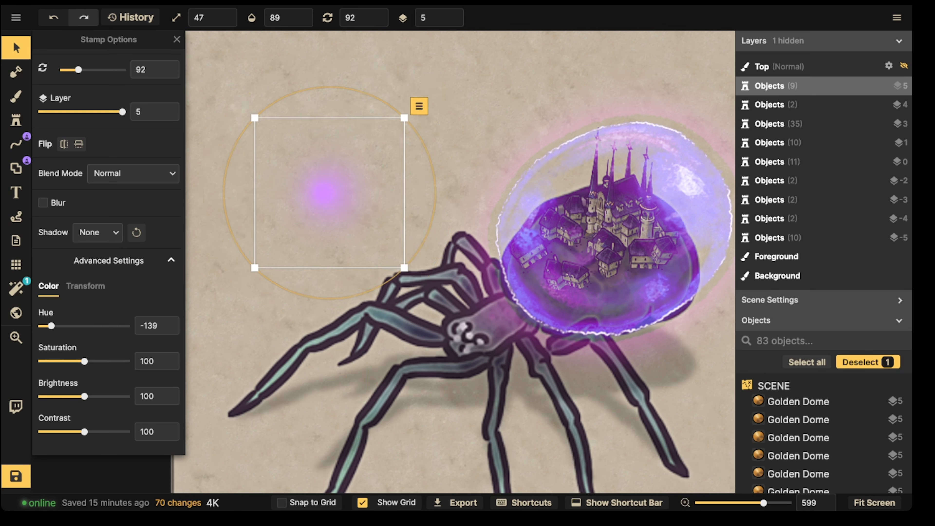
scroll(329, 192, "down", 2)
scroll(329, 192, "down", 3)
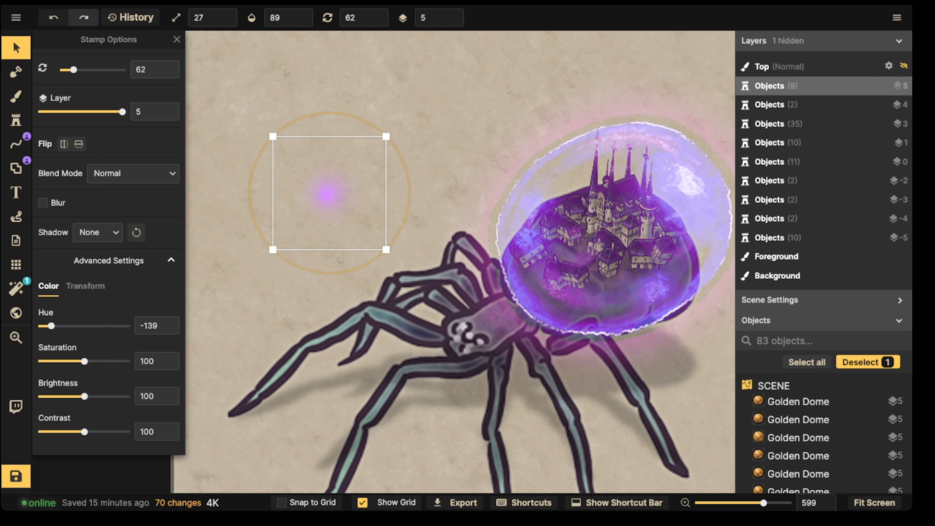
left_click_drag(330, 193, 461, 325)
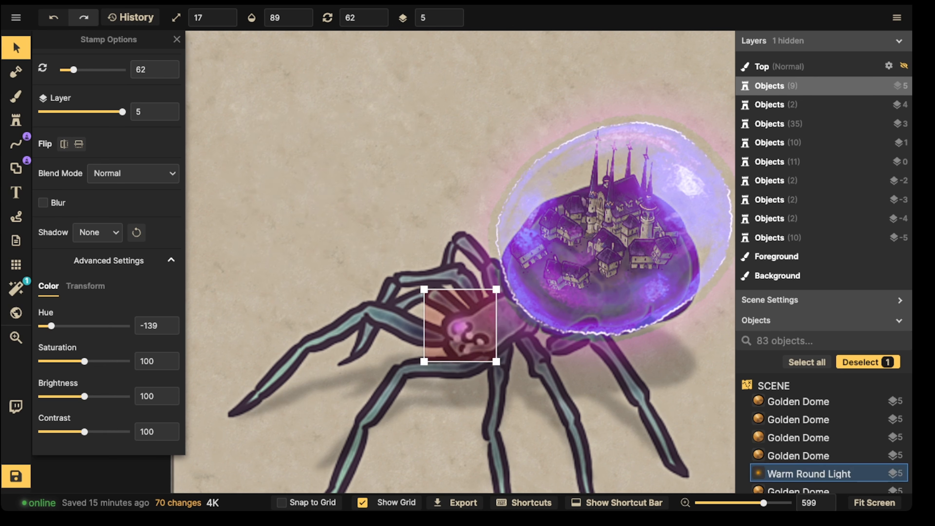
Step: Copy the light onto the spider's other eye and set the hue of both lights to 111
key("ctrl+v")
left_click_drag(490, 360, 483, 340)
left_click(457, 323, "shift")
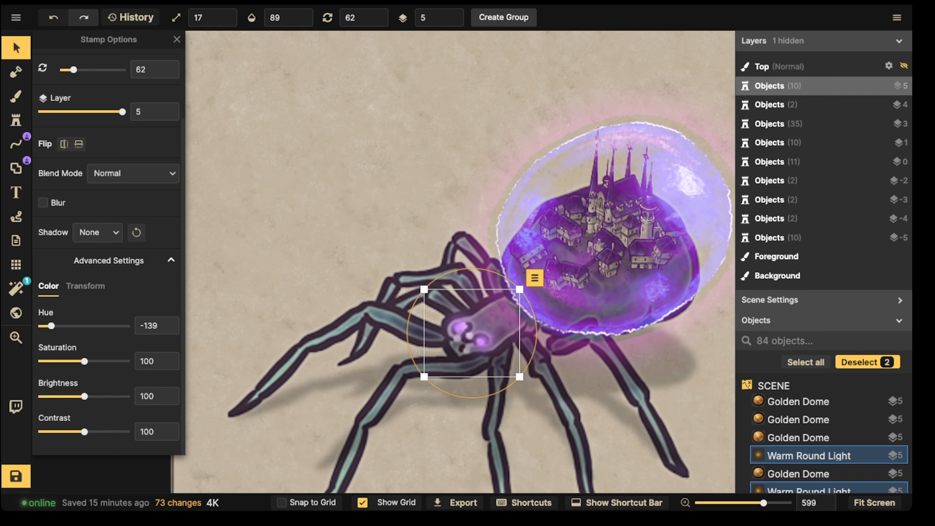
left_click_drag(67, 325, 110, 325)
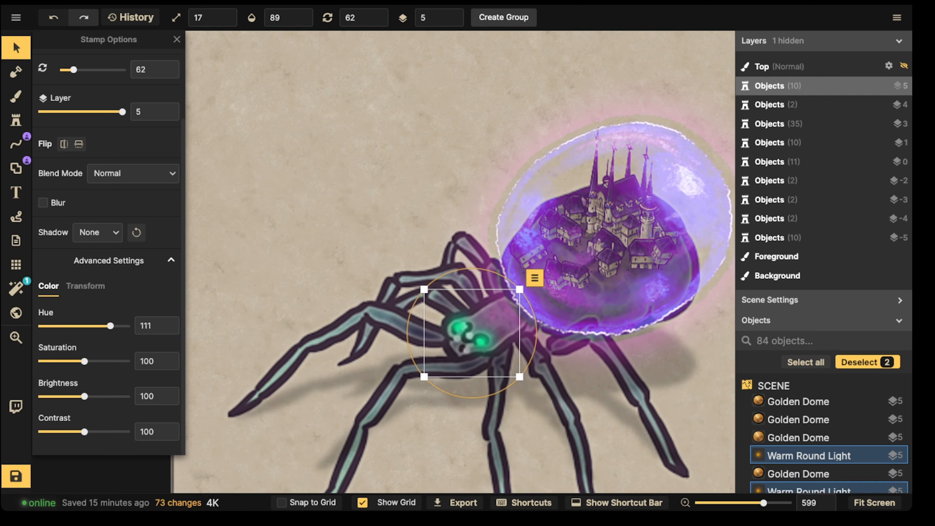
scroll(423, 222, "down", 2)
left_click(386, 136)
scroll(386, 136, "down", 5)
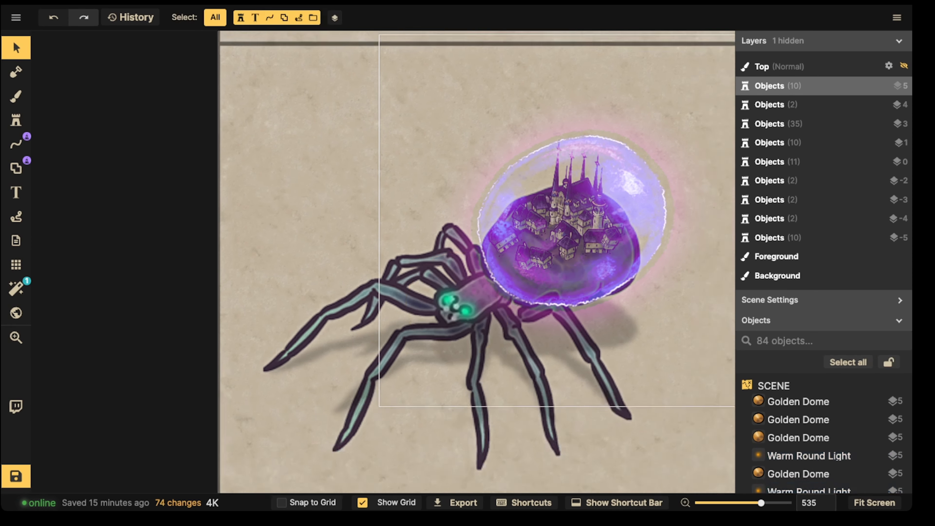
Step: Select all the spider, city, orb, shadow and eye light pieces and group them as "Evil Elf City"
scroll(375, 144, "down", 4)
left_click_drag(286, 132, 535, 300)
mouse_move(465, 209)
left_mouse_down()
mouse_move(450, 226)
mouse_move(466, 214)
left_mouse_up()
left_click(503, 17)
key("End")
key("ctrl+a")
type("E")
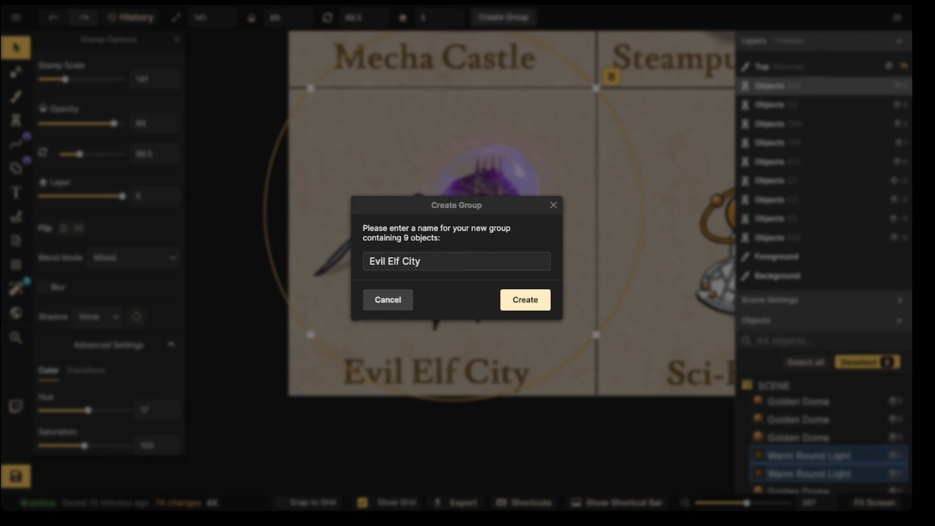
left_click(525, 300)
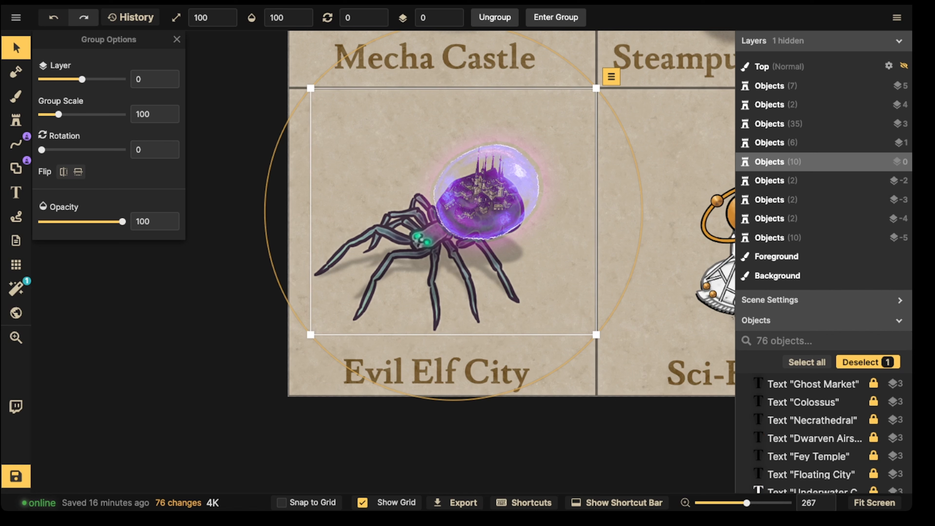
Step: Shift the Evil Elf City group slightly right within its cell and check the legs and shadow up close
left_click_drag(457, 217, 459, 218)
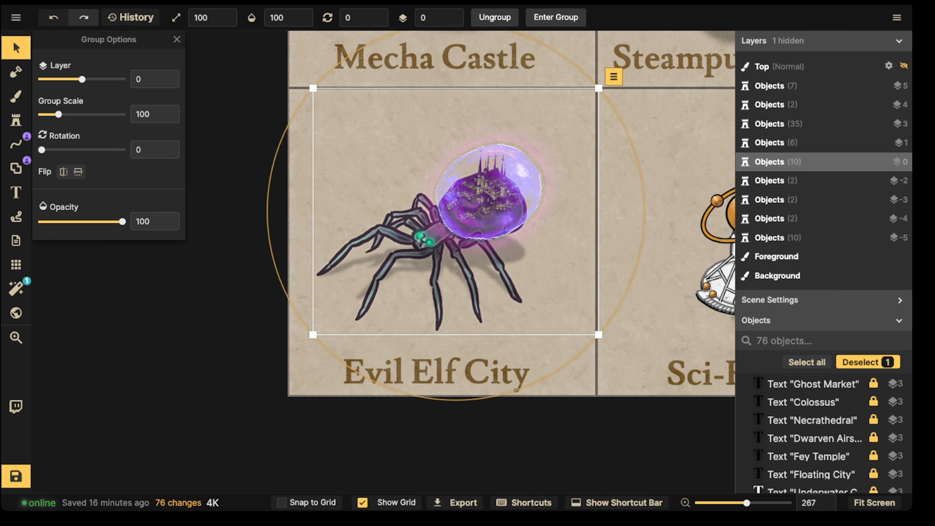
left_click_drag(361, 315, 376, 313)
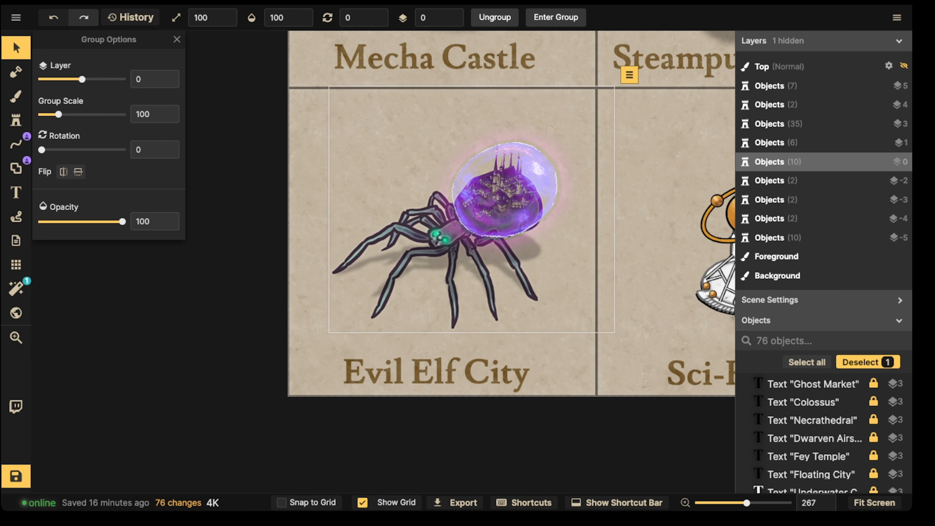
scroll(377, 313, "up", 5)
scroll(375, 303, "up", 5)
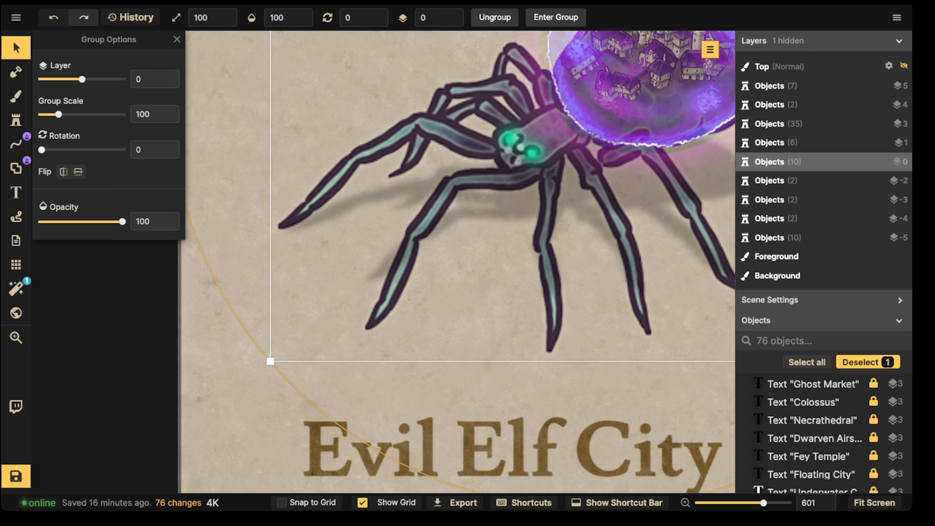
scroll(420, 226, "down", 2)
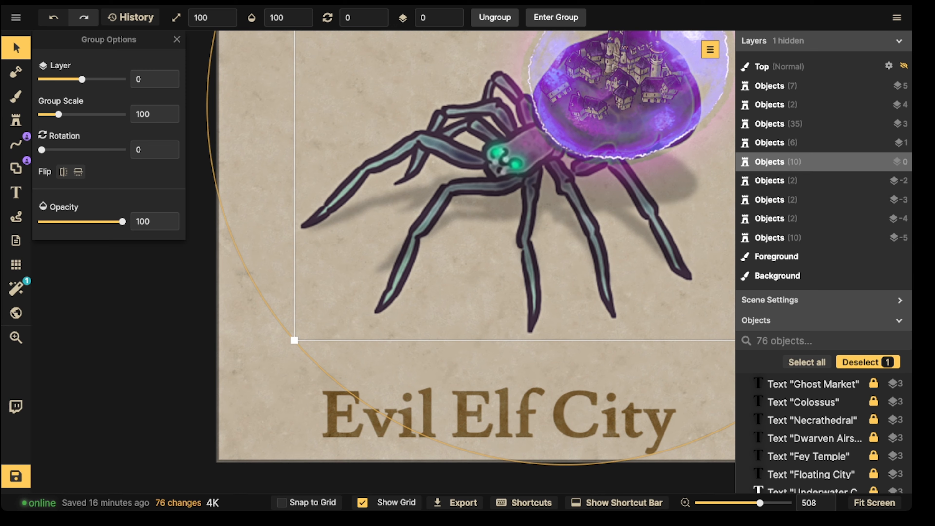
scroll(424, 222, "down", 8)
Step: Fine-tune the position of the Evil Elf City group above its label and save the map
left_click_drag(424, 223, 295, 264)
scroll(357, 225, "down", 4)
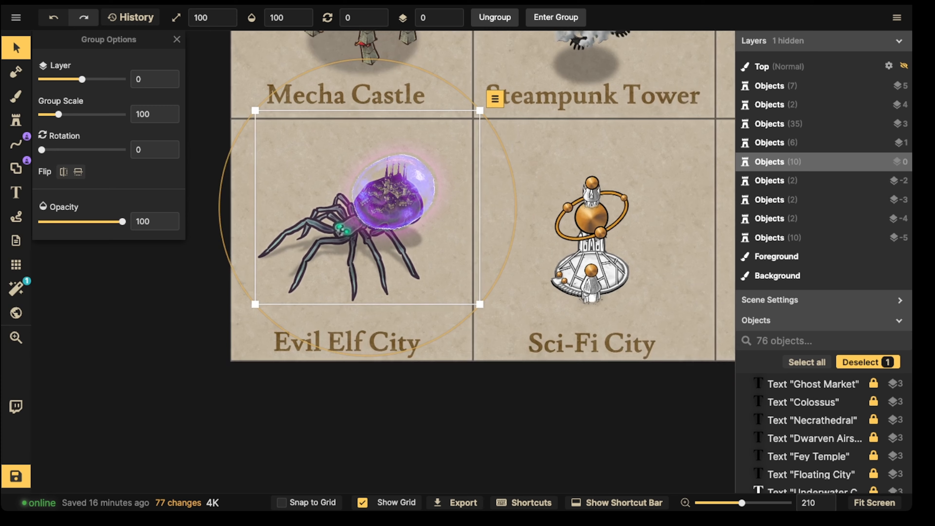
key("Escape")
mouse_move(359, 223)
left_mouse_down()
mouse_move(240, 253)
mouse_move(347, 215)
left_mouse_up()
scroll(239, 253, "down", 1)
left_click(16, 476)
key("ctrl+s")
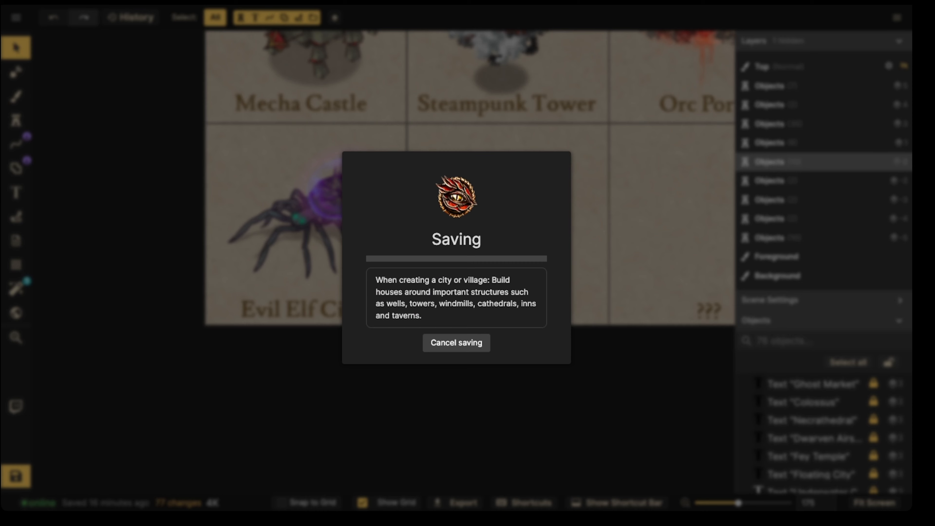